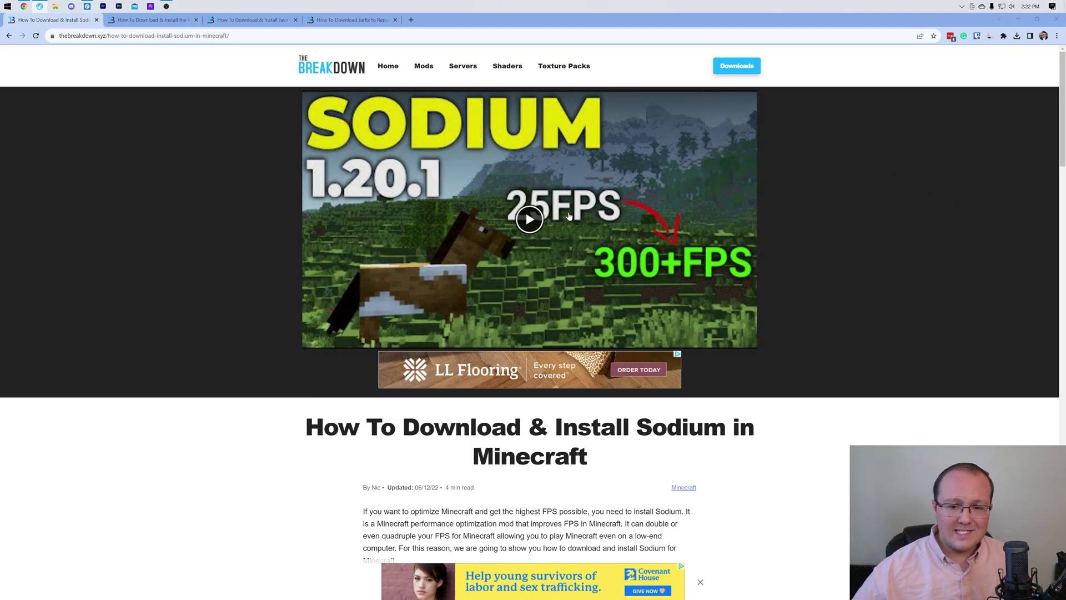
# - Open the Sodium download page from the Sodium installation guide
pyautogui.scroll(-1, 577, 219)
pyautogui.scroll(-1, 577, 219)
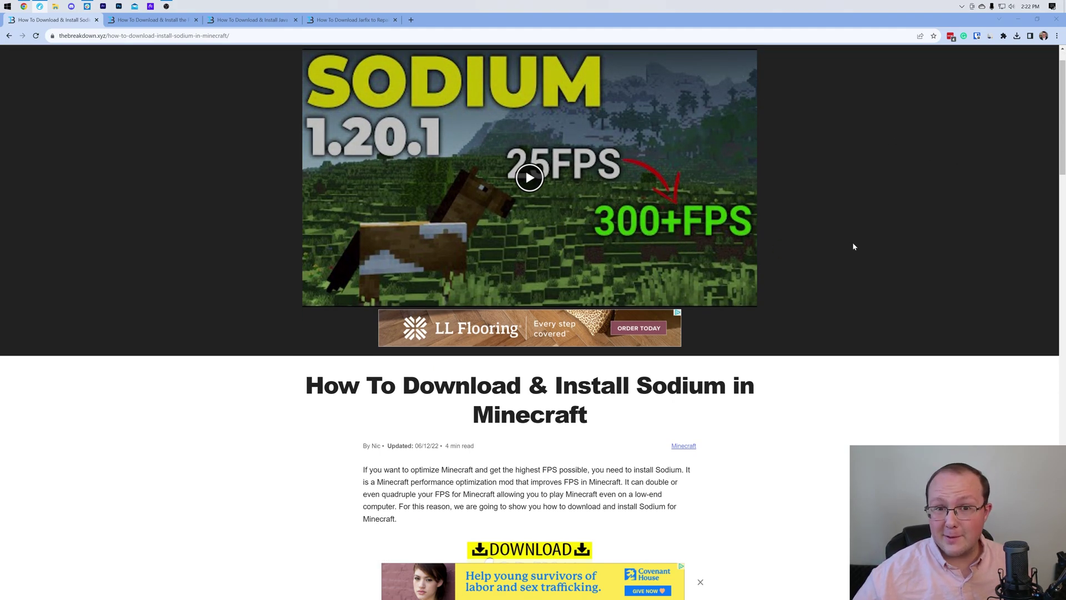
pyautogui.scroll(1, 854, 246)
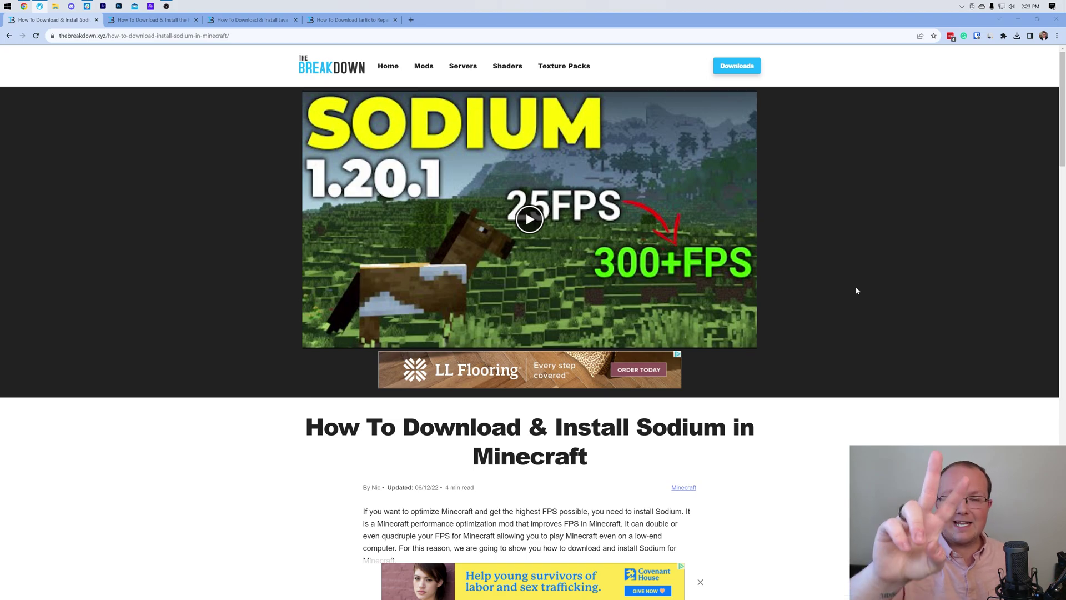
pyautogui.scroll(-12, 849, 300)
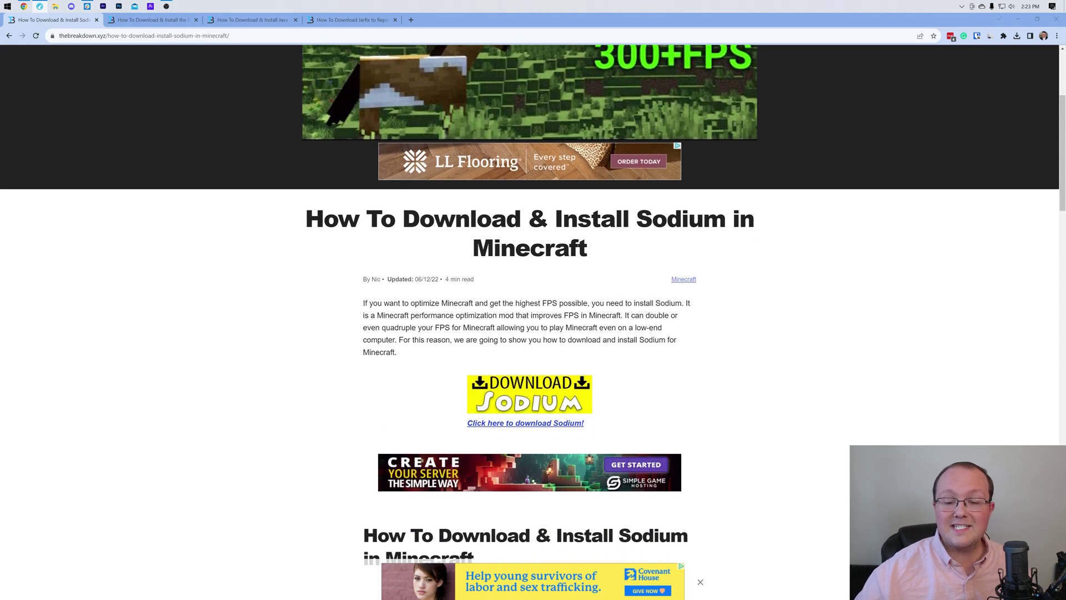
pyautogui.scroll(-6, 752, 309)
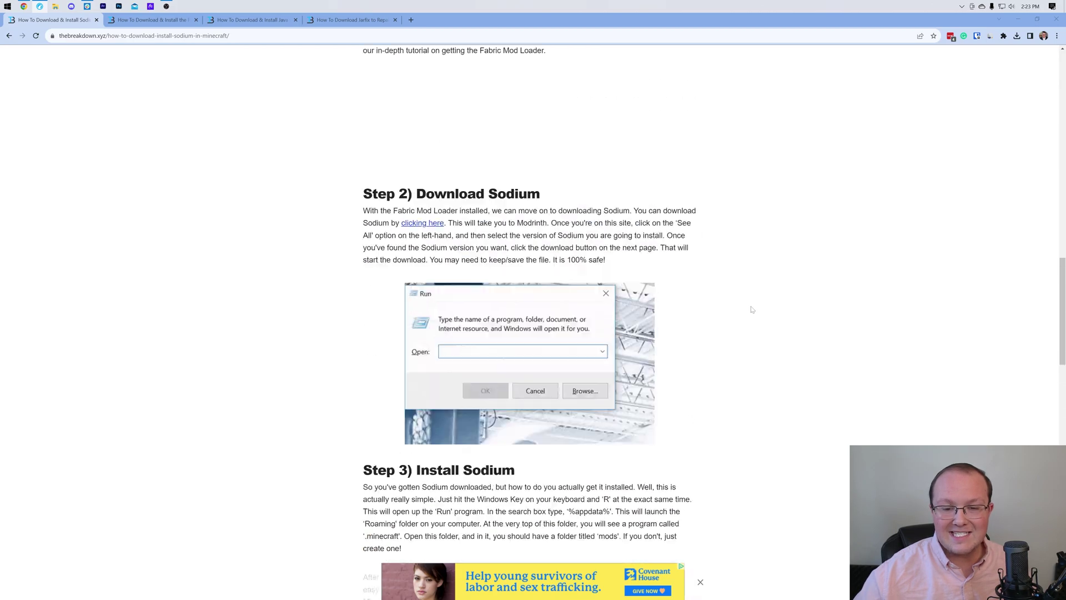
pyautogui.scroll(10, 752, 310)
pyautogui.scroll(1, 752, 309)
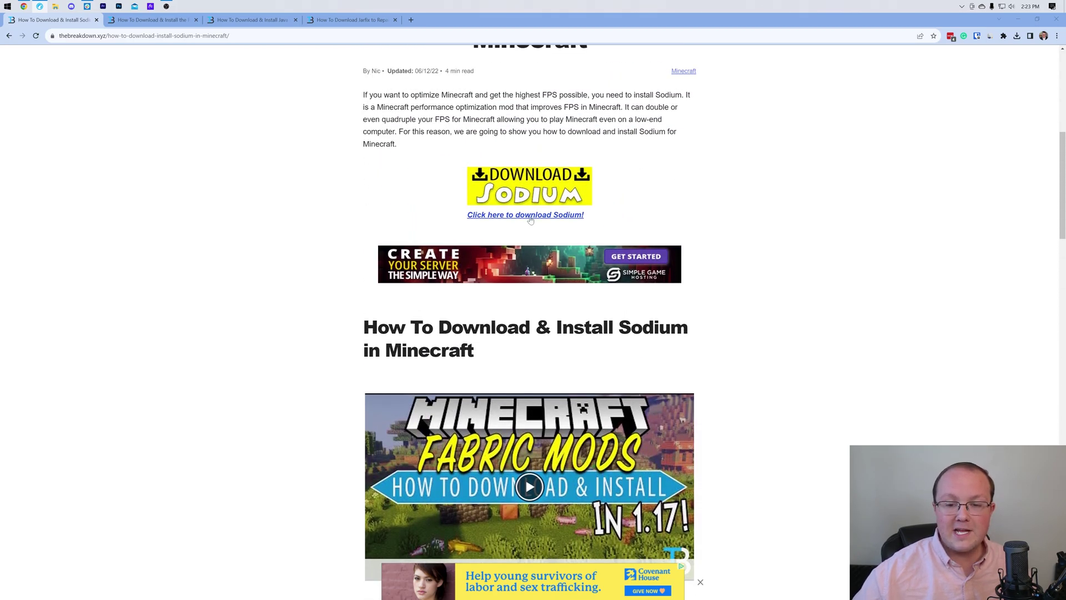
pyautogui.click(503, 195)
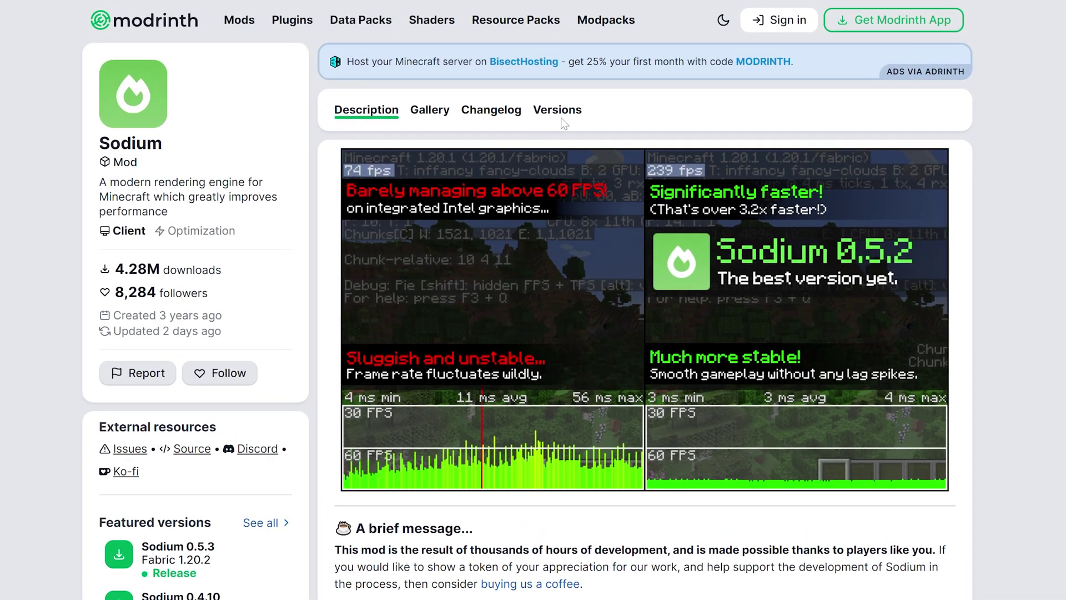
# - Open the Sodium 0.5.3 release for Minecraft 1.20.2 from the version list and download its jar file
pyautogui.click(558, 111)
pyautogui.scroll(-2, 571, 231)
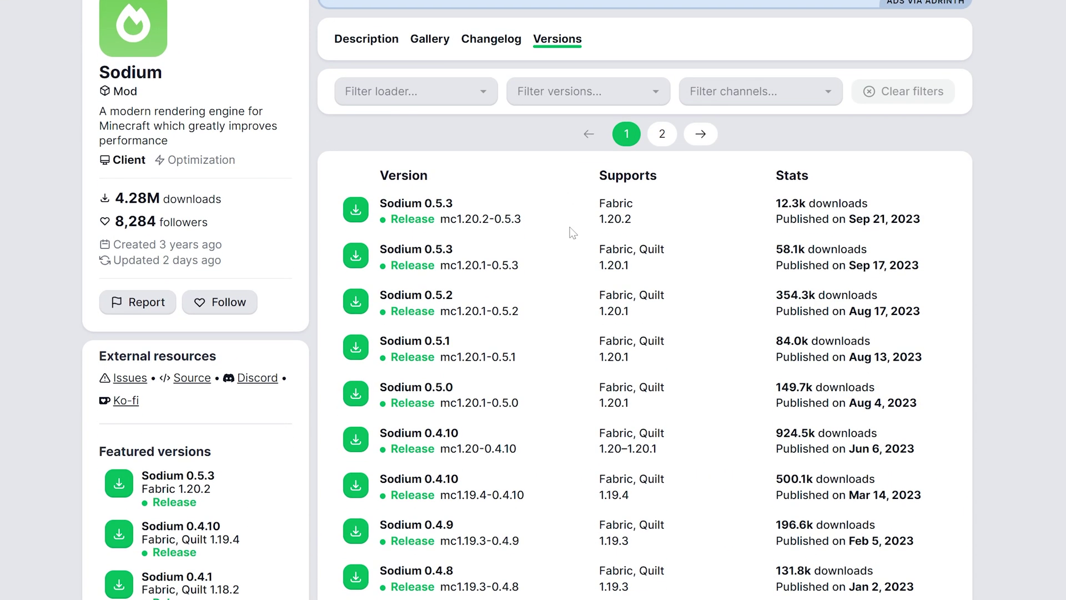
pyautogui.scroll(-1, 572, 232)
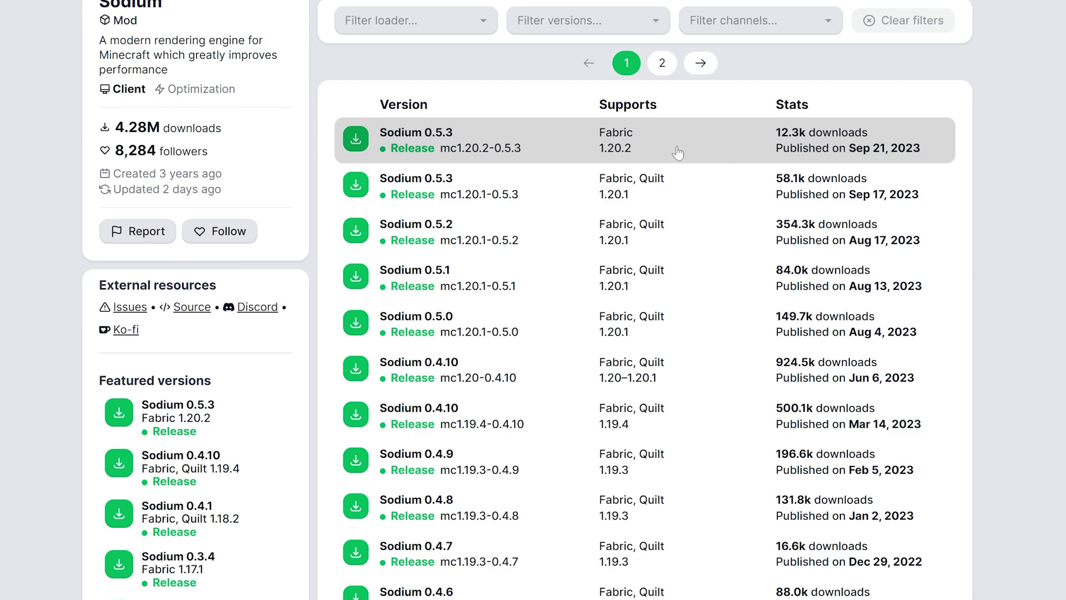
pyautogui.click(557, 148)
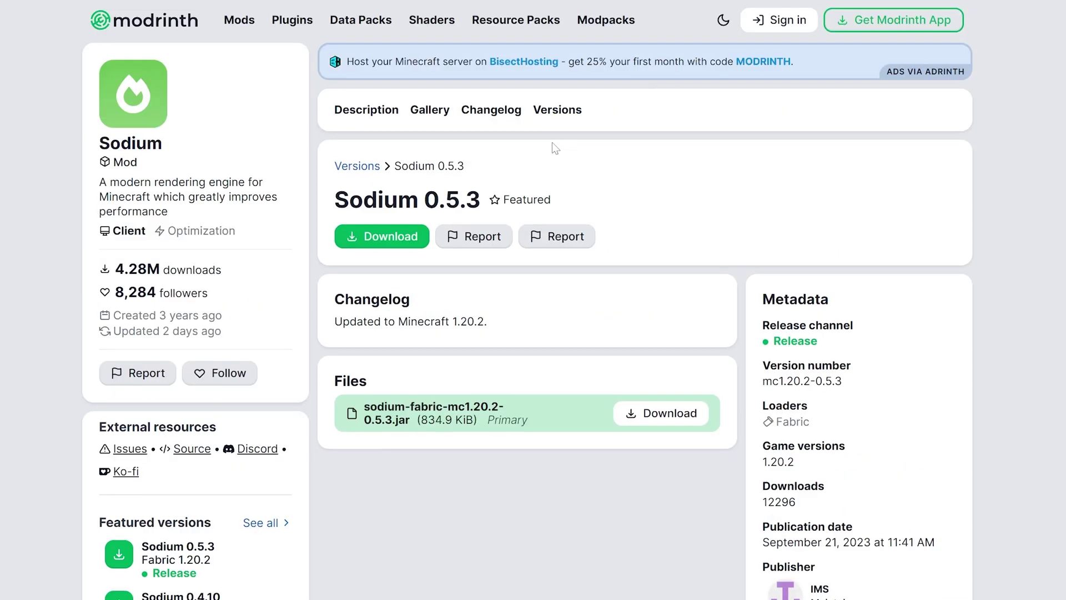
pyautogui.scroll(-1, 557, 148)
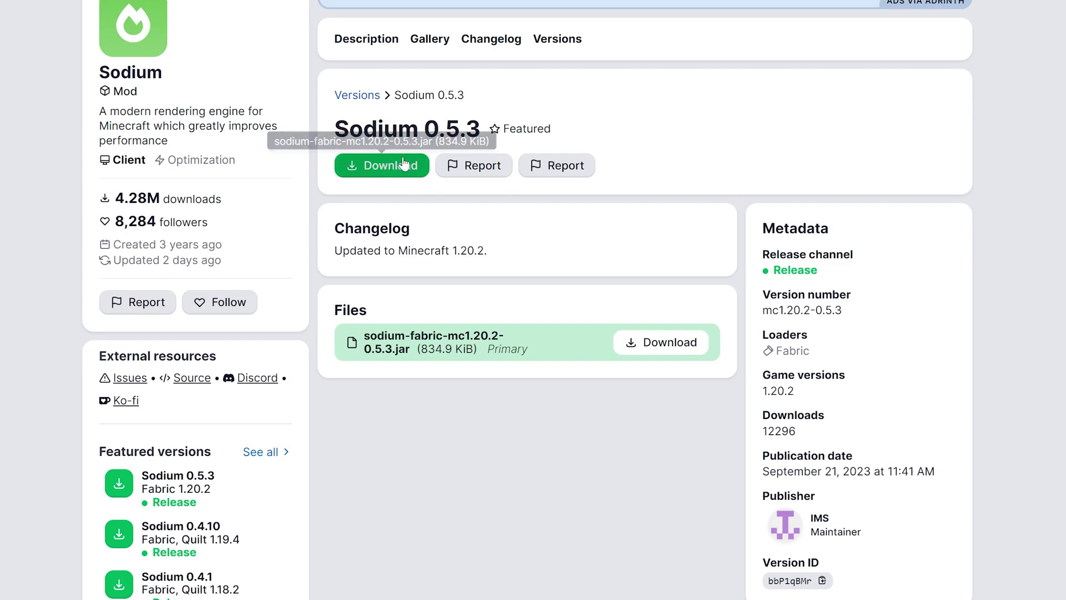
pyautogui.click(387, 169)
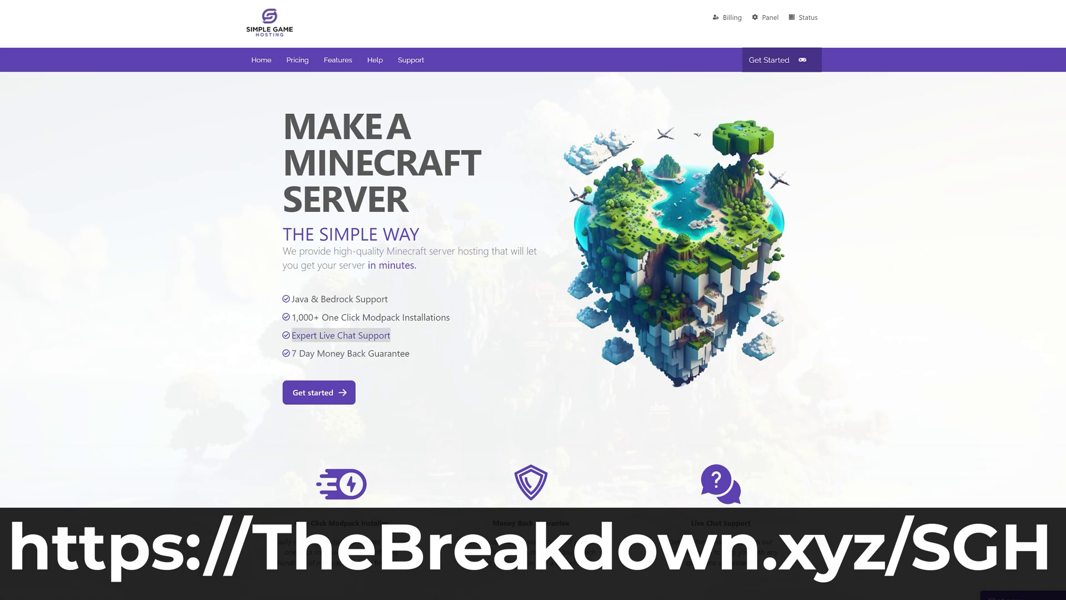
# - Choose version DawnCraft - 1.27_hf of the DawnCraft modpack in the server's CurseForge modpack list and start installing it
pyautogui.scroll(-4, 533, 263)
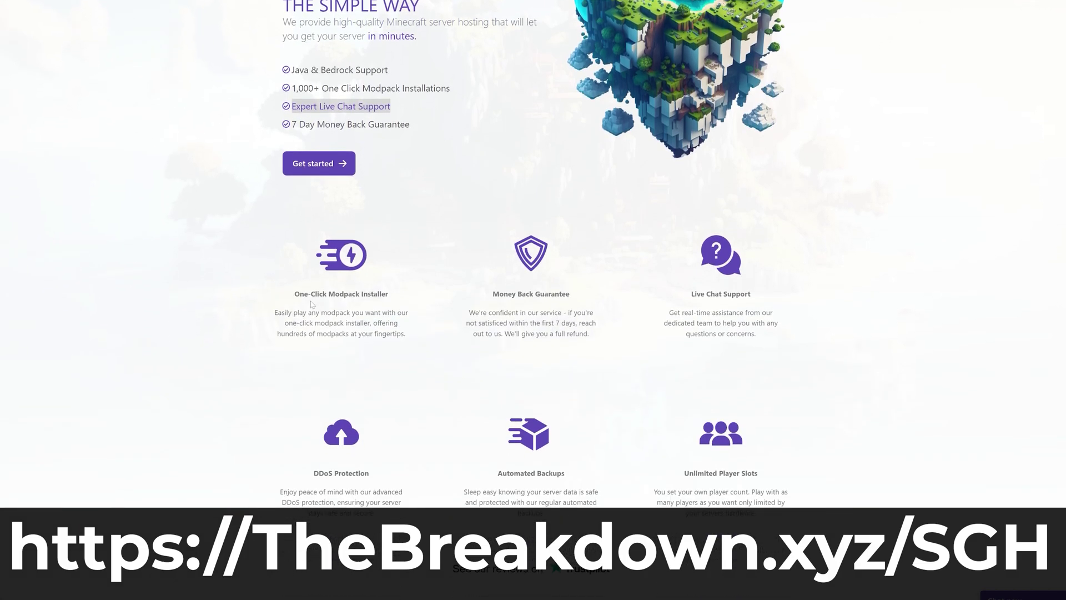
pyautogui.moveTo(296, 300); pyautogui.dragTo(391, 296)
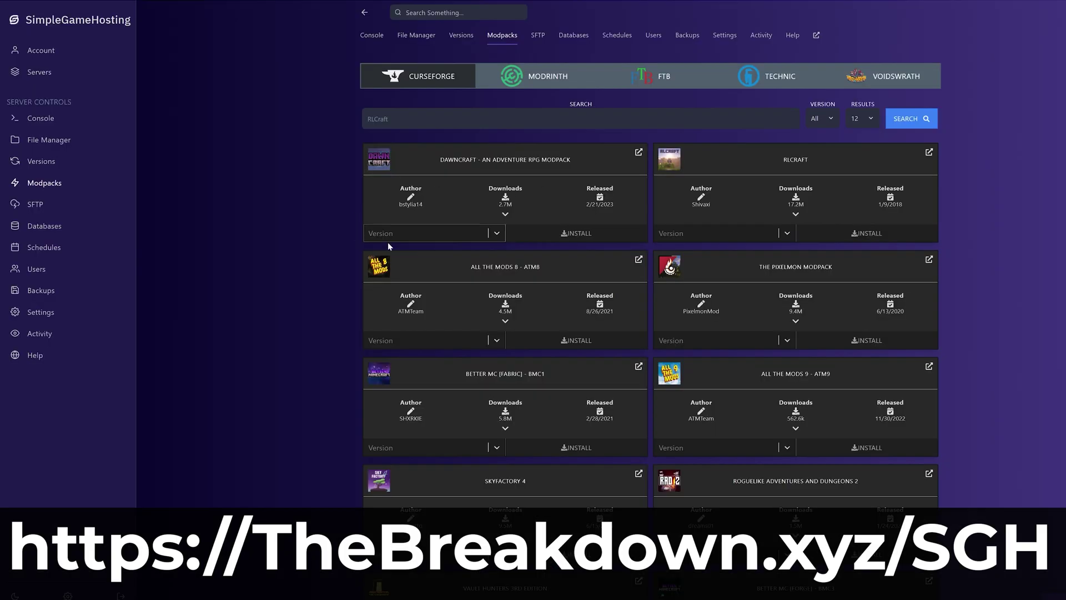
pyautogui.click(423, 238)
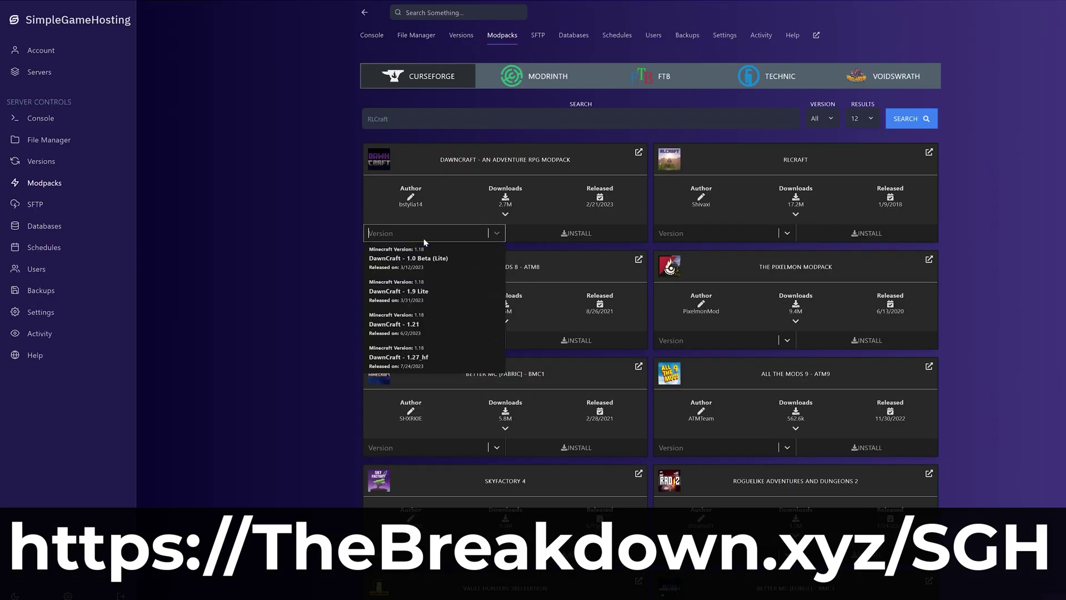
pyautogui.click(421, 339)
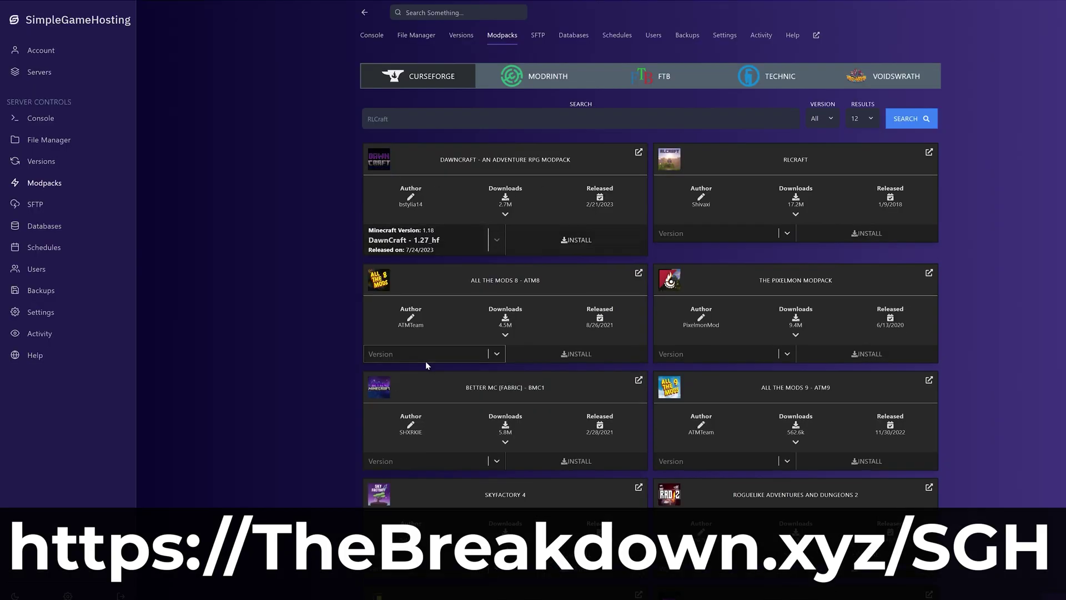
pyautogui.click(554, 243)
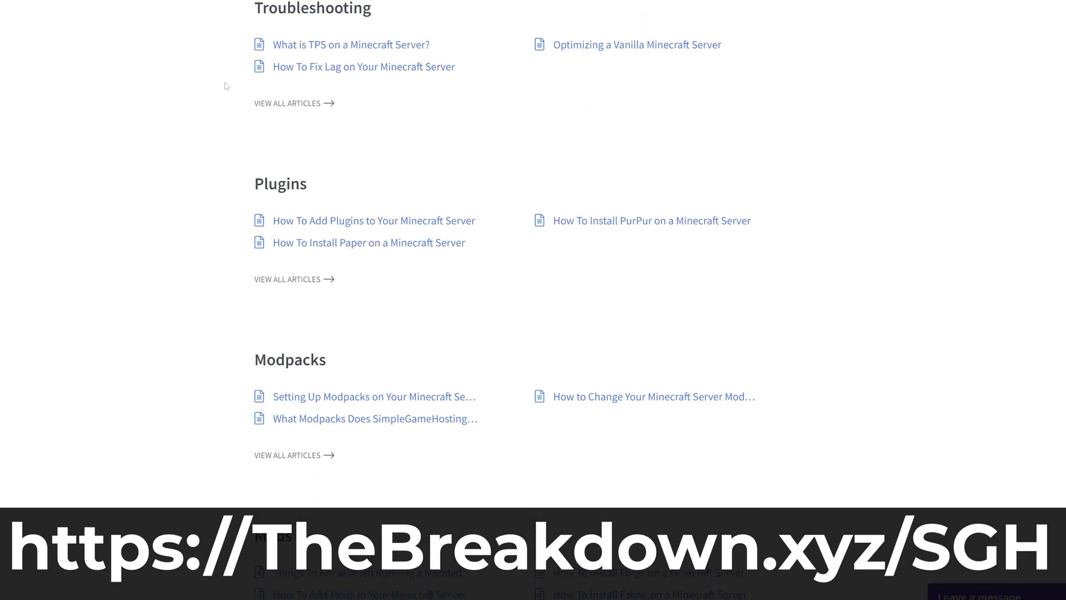
# - Read the help center article on setting up modpacks on a Minecraft server, including its RAM guide
pyautogui.scroll(1, 438, 393)
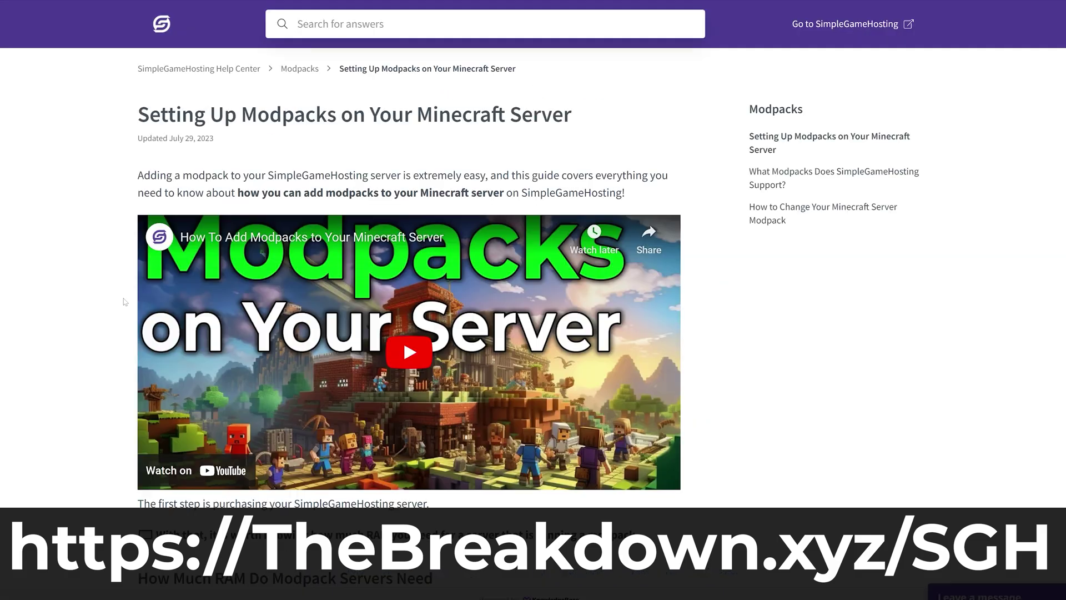
pyautogui.scroll(-4, 120, 309)
pyautogui.scroll(-6, 120, 309)
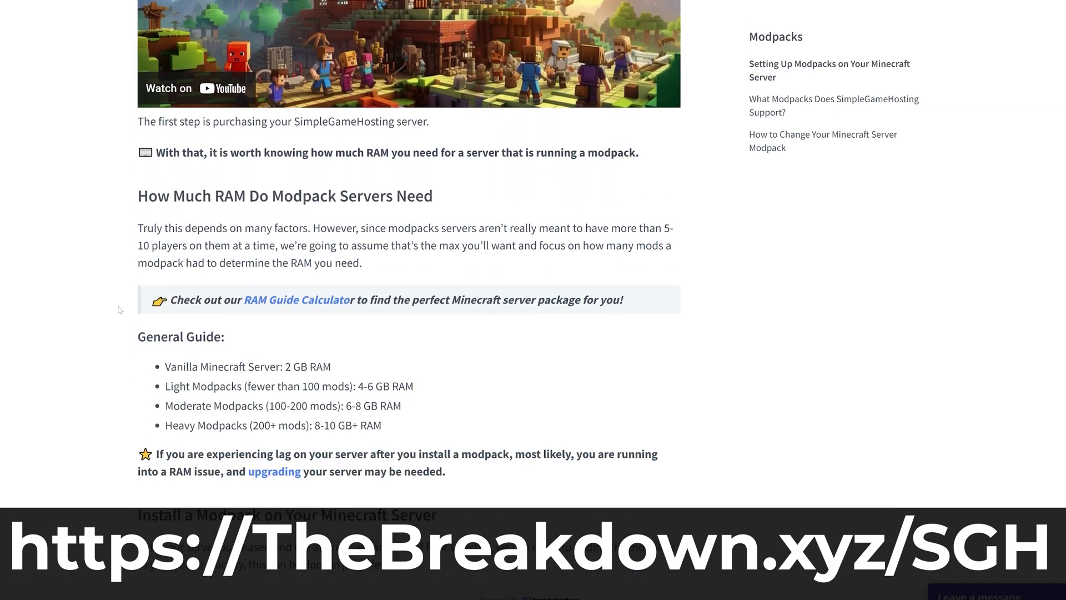
pyautogui.scroll(-1, 122, 304)
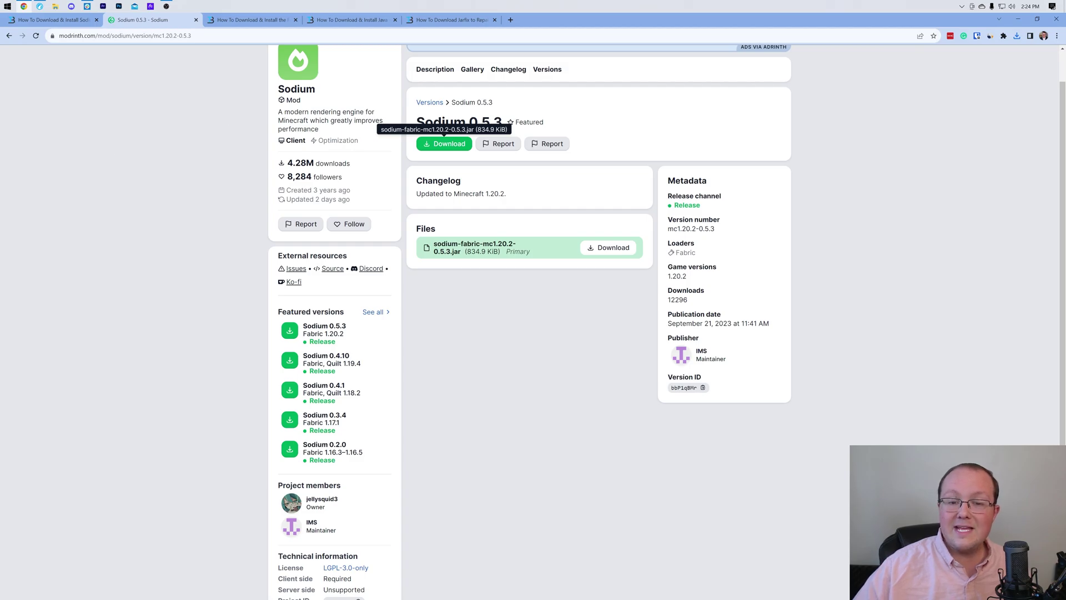
# - Check the browser's recent downloads for the Sodium jar file
pyautogui.click(1020, 38)
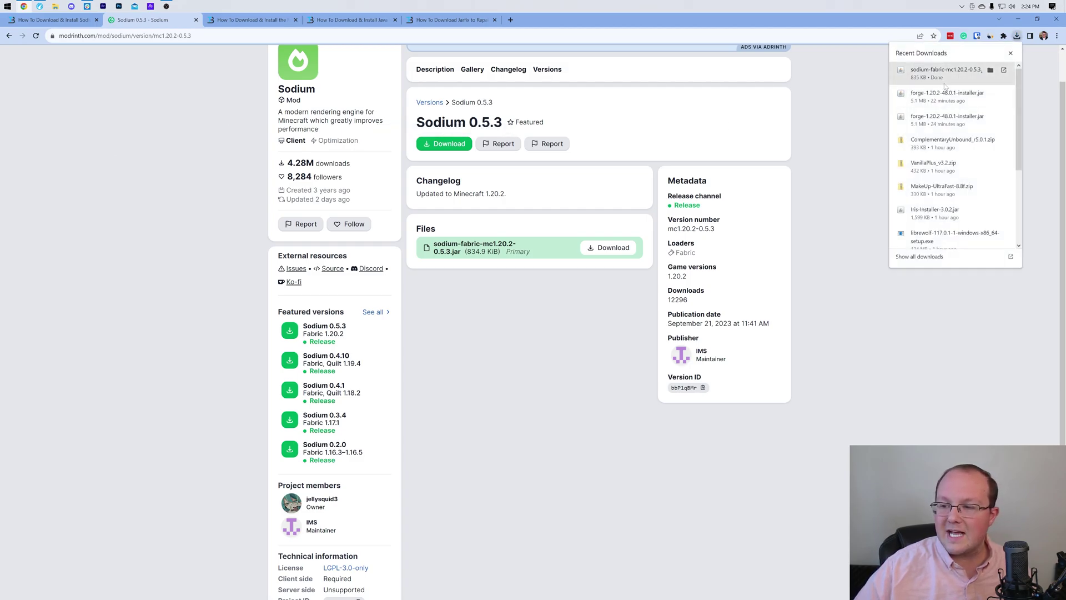
pyautogui.click(763, 237)
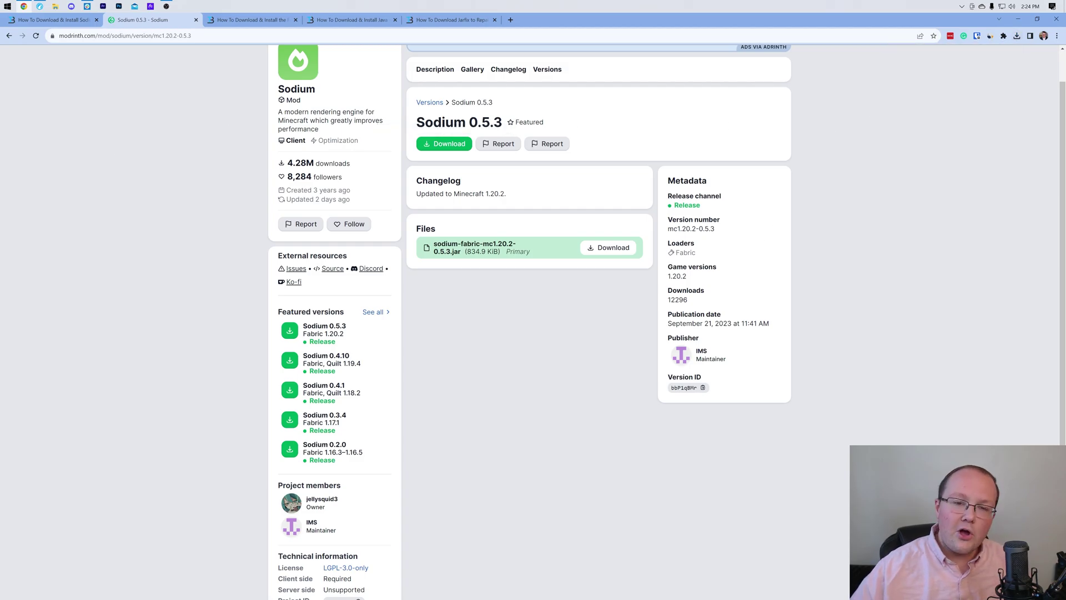
# - Open the Fabric installer download page from the Fabric Mod Loader guide
pyautogui.click(272, 21)
pyautogui.scroll(-3, 233, 178)
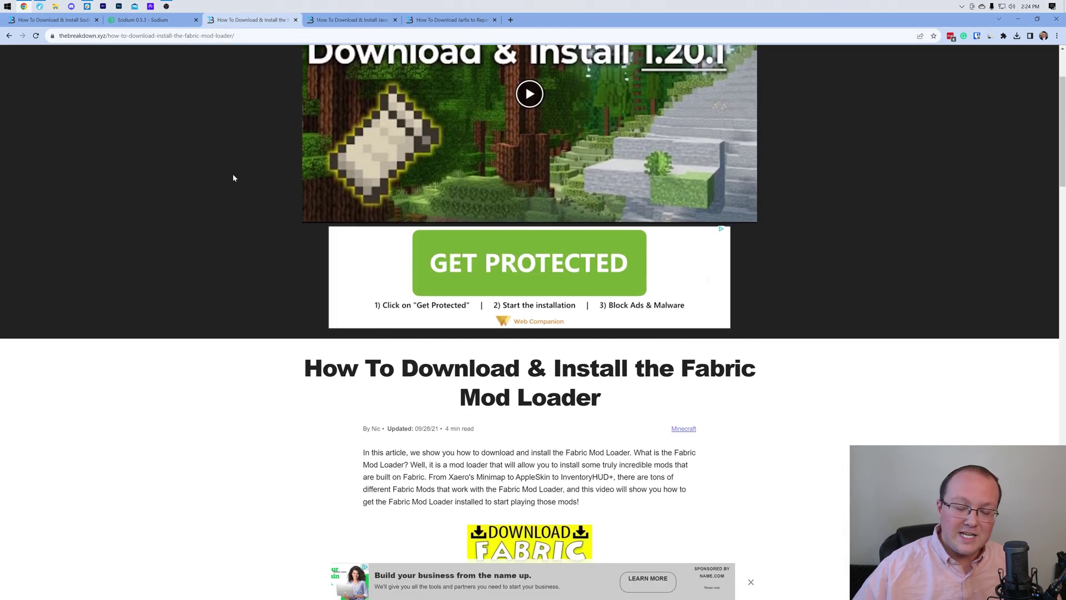
pyautogui.scroll(4, 235, 178)
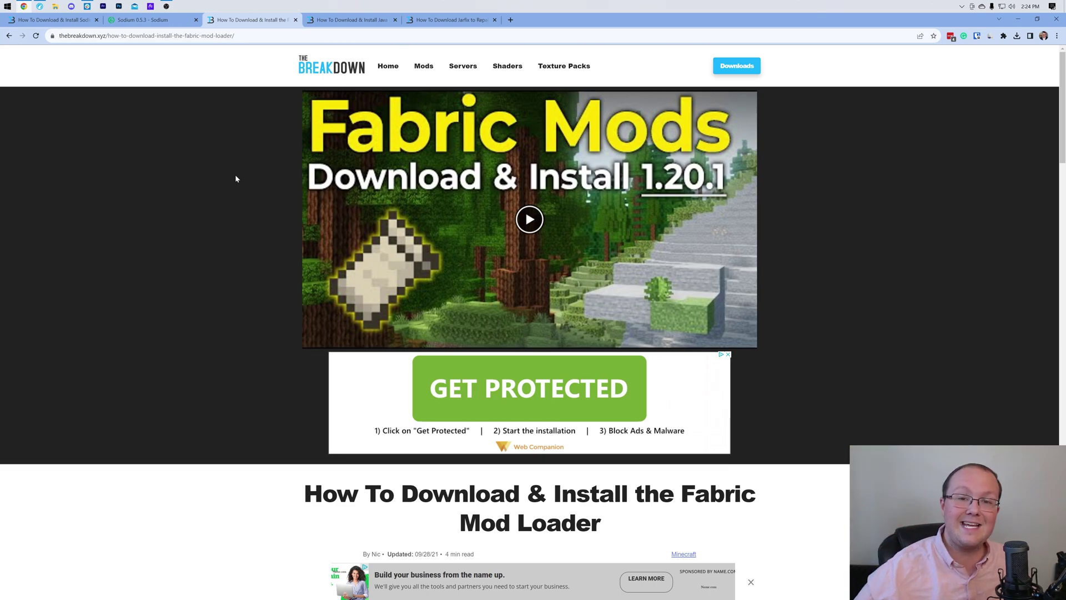
pyautogui.scroll(-8, 238, 176)
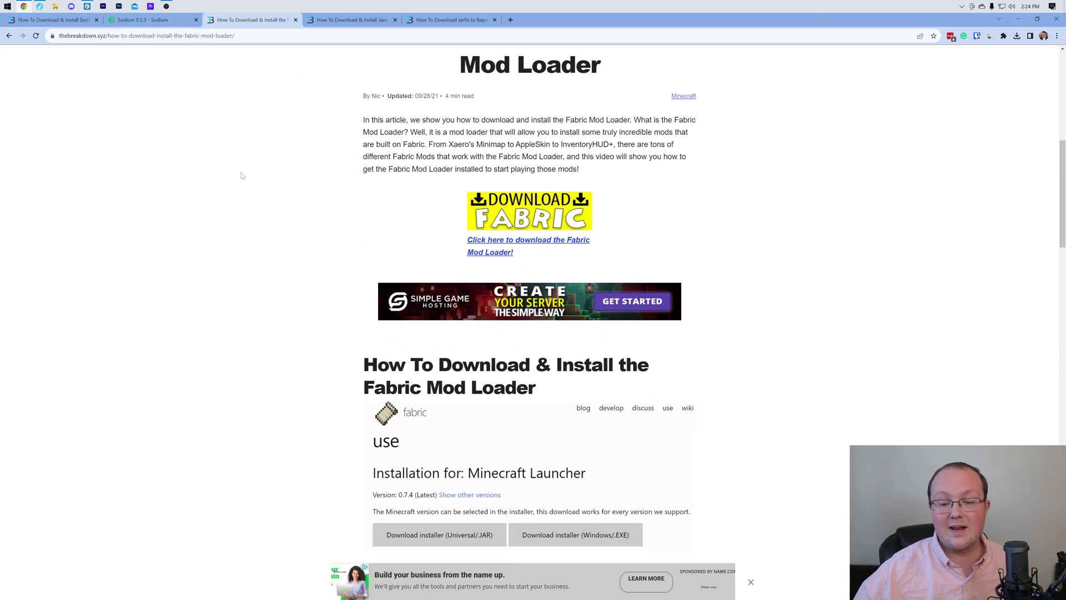
pyautogui.scroll(-1, 241, 176)
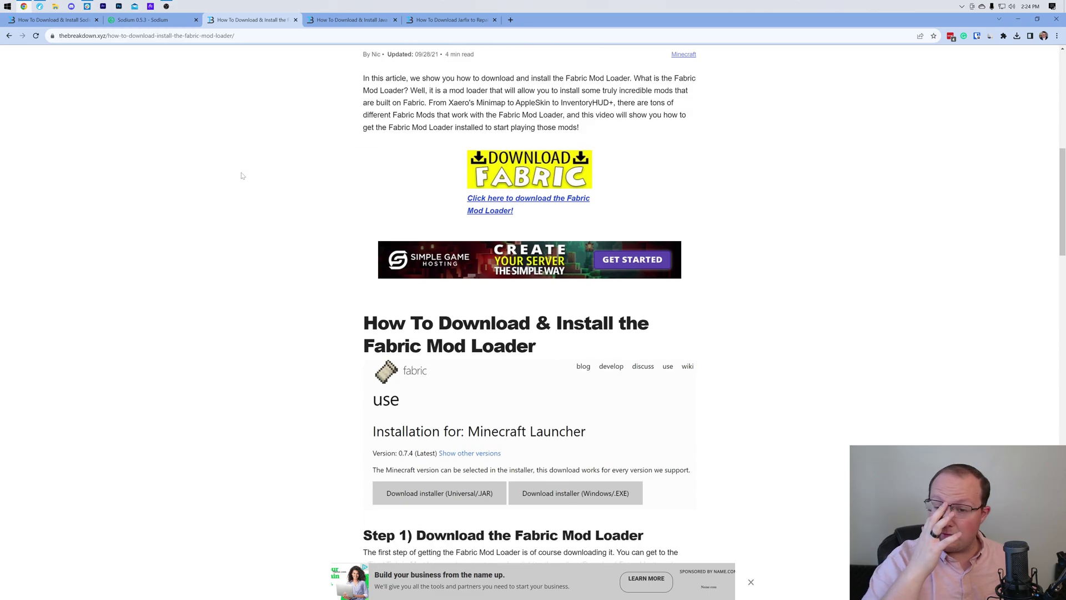
pyautogui.scroll(-3, 359, 128)
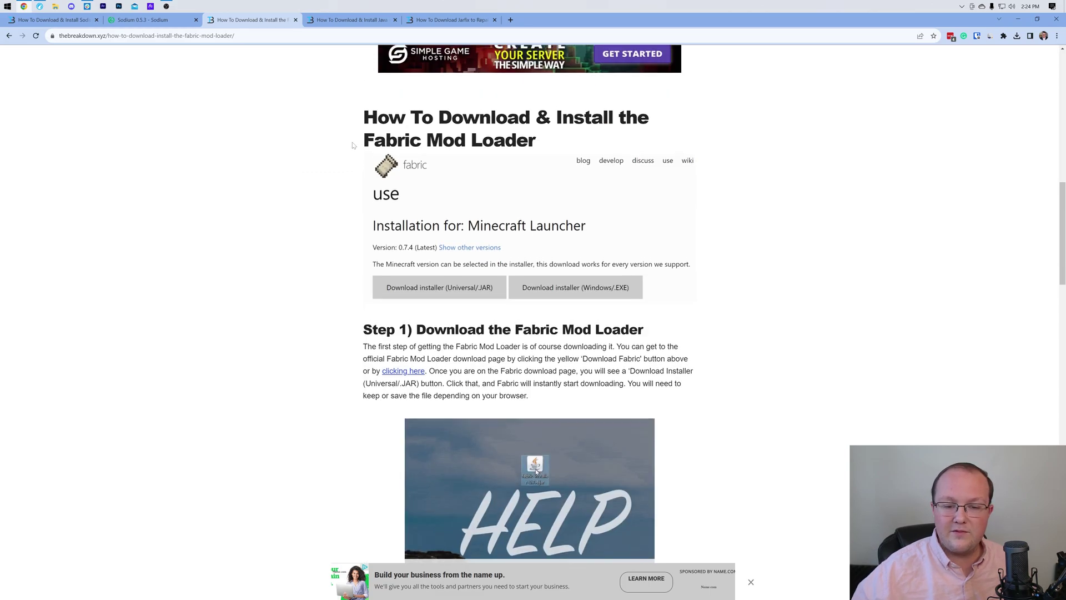
pyautogui.scroll(5, 355, 141)
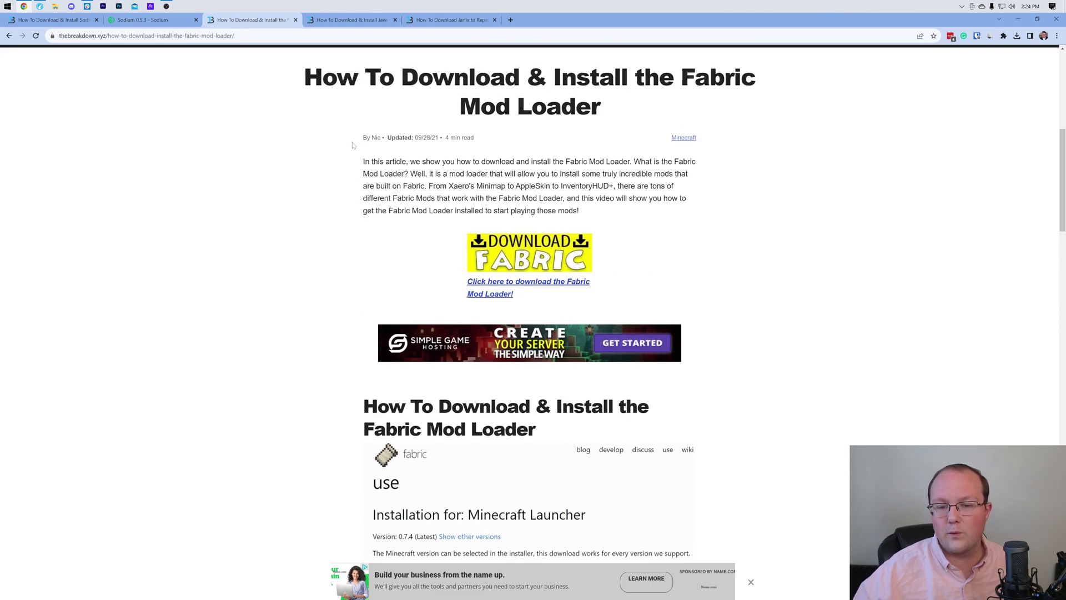
pyautogui.click(487, 257)
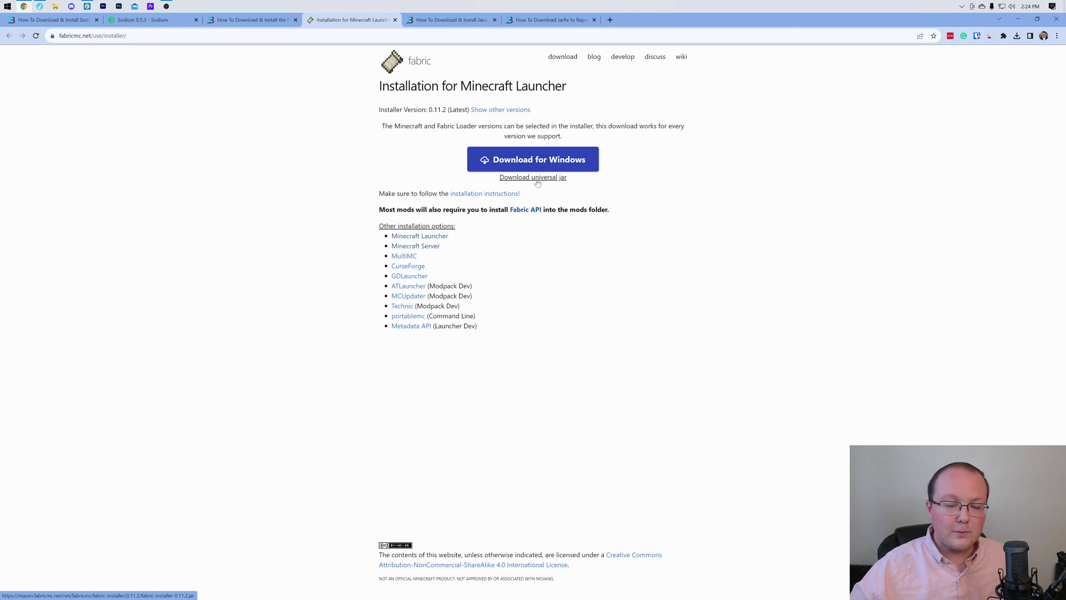
# - Download the Fabric installer as a universal jar and bring up the guide on installing Java for Minecraft
pyautogui.click(538, 183)
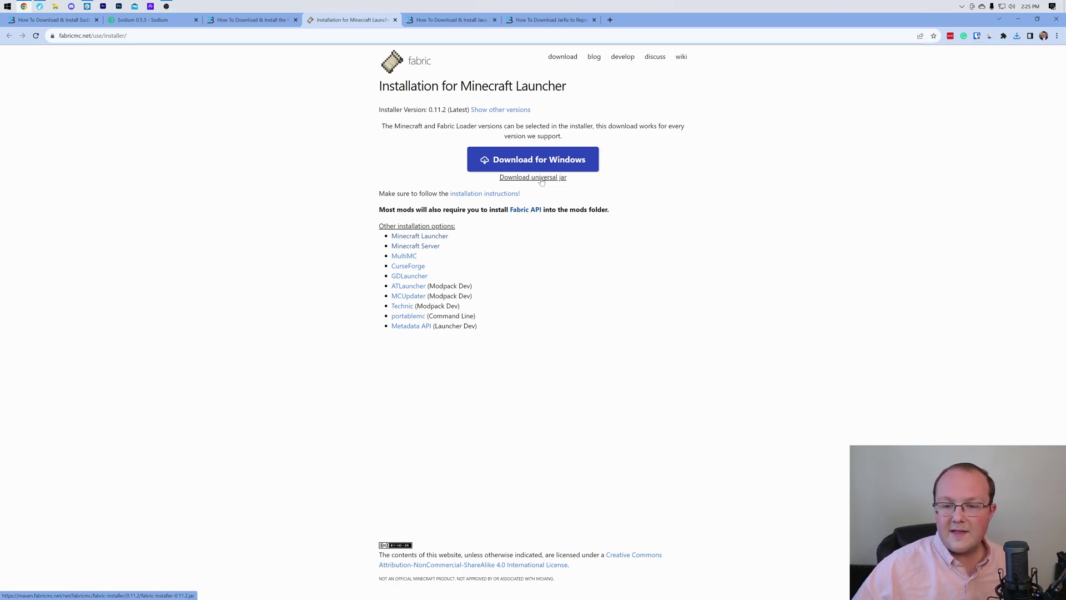
pyautogui.click(1017, 36)
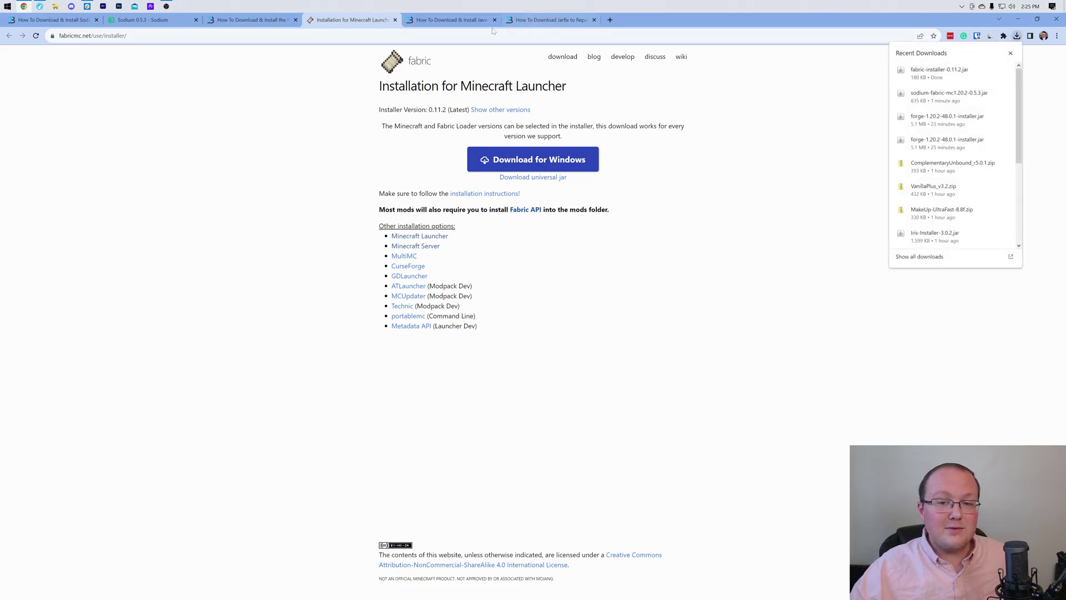
pyautogui.click(464, 20)
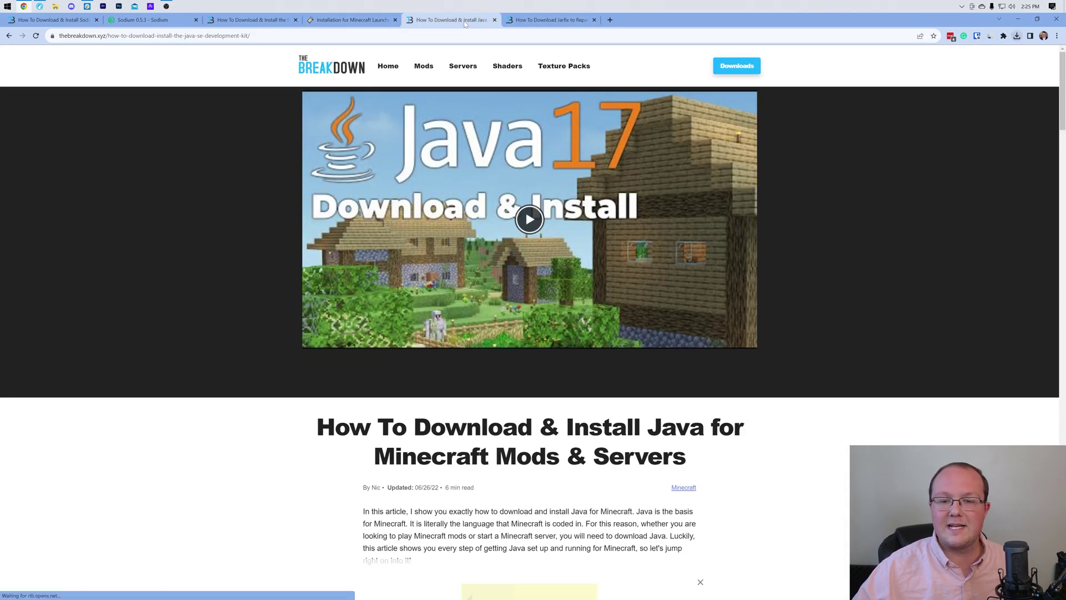
# - Switch to File Explorer and move fabric-installer-0.11.2.jar and sodium-fabric-mc1.20.2-0.5.3.jar from the Downloads folder to the desktop
pyautogui.click(1017, 21)
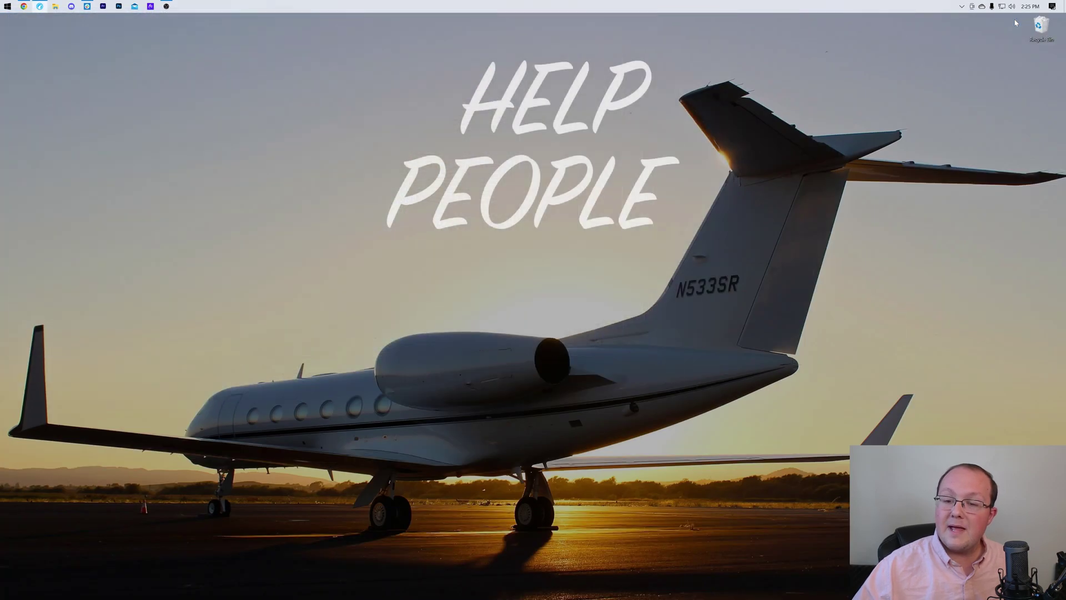
pyautogui.click(54, 6)
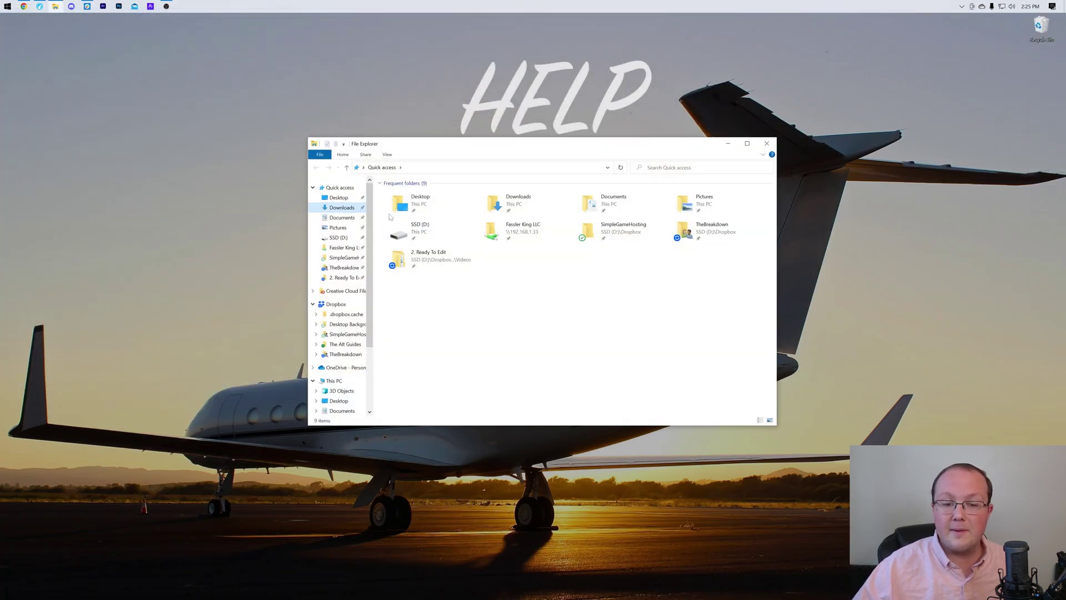
pyautogui.click(342, 207)
pyautogui.moveTo(496, 241); pyautogui.dragTo(382, 106)
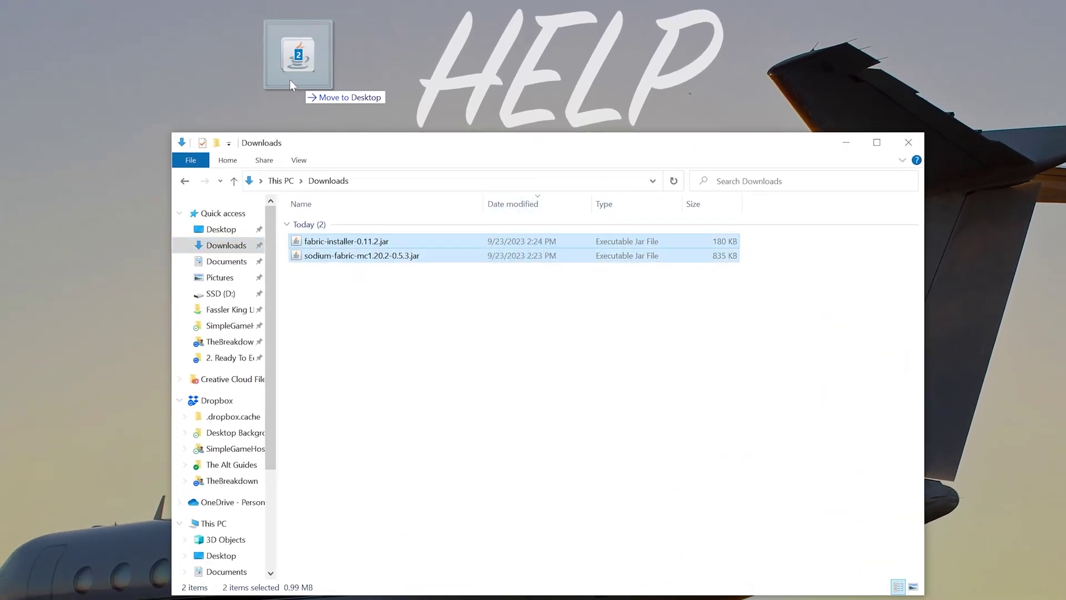
pyautogui.moveTo(290, 83); pyautogui.dragTo(294, 80)
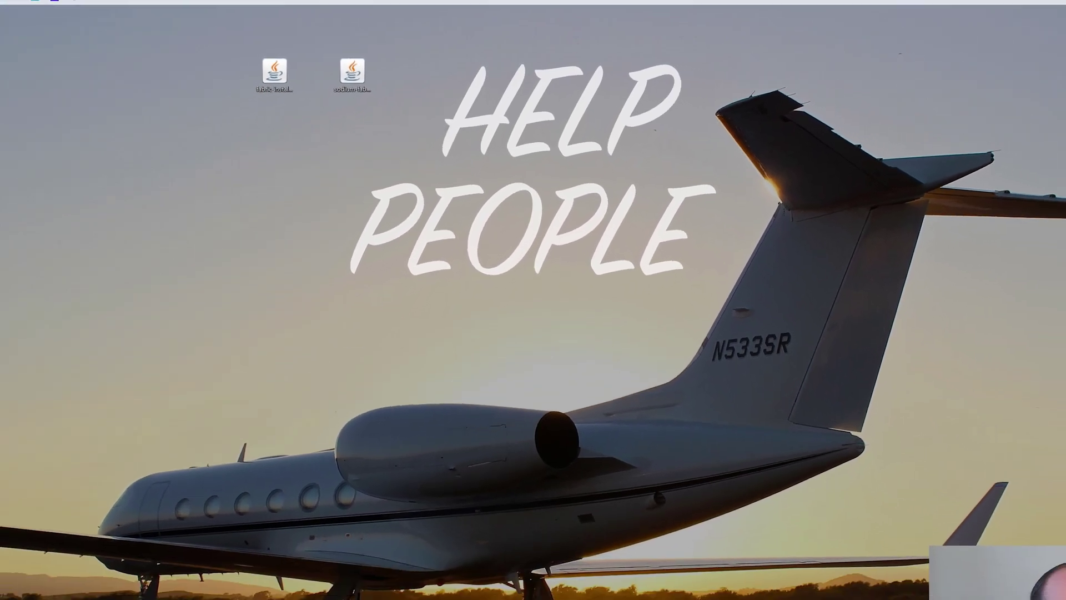
# - Switch to the browser to review the Java installation guide and the Jarfix repair guide, and minimize it again
pyautogui.moveTo(23, 7)
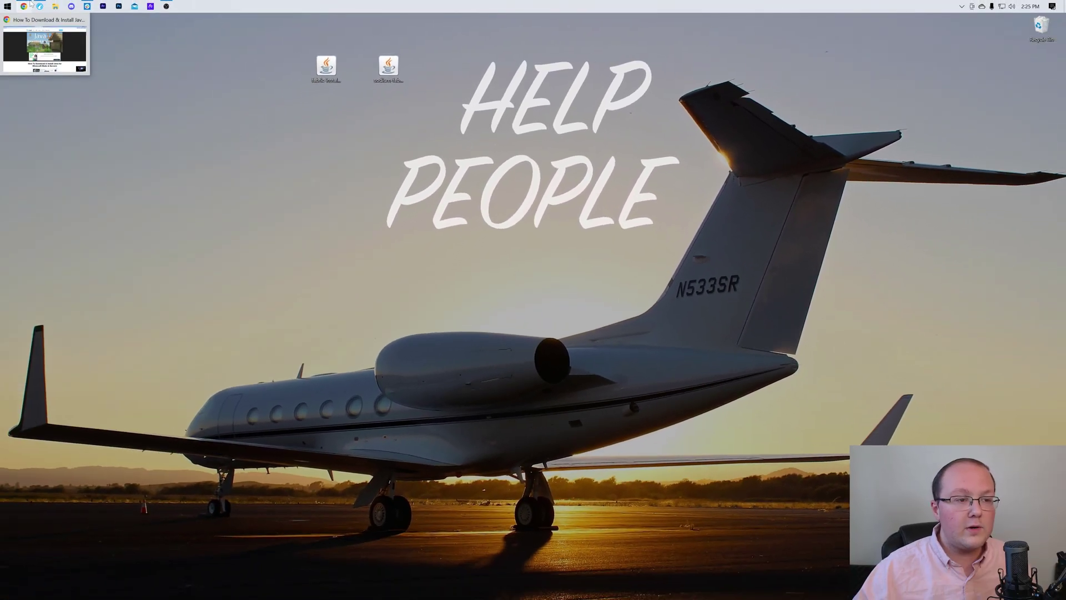
pyautogui.click(31, 29)
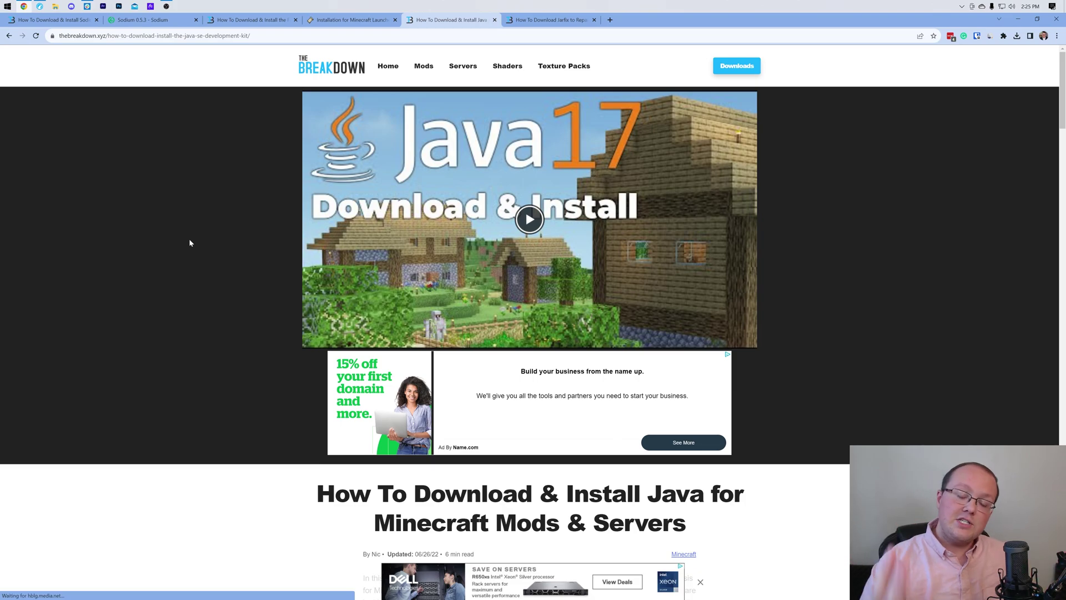
pyautogui.scroll(-10, 172, 278)
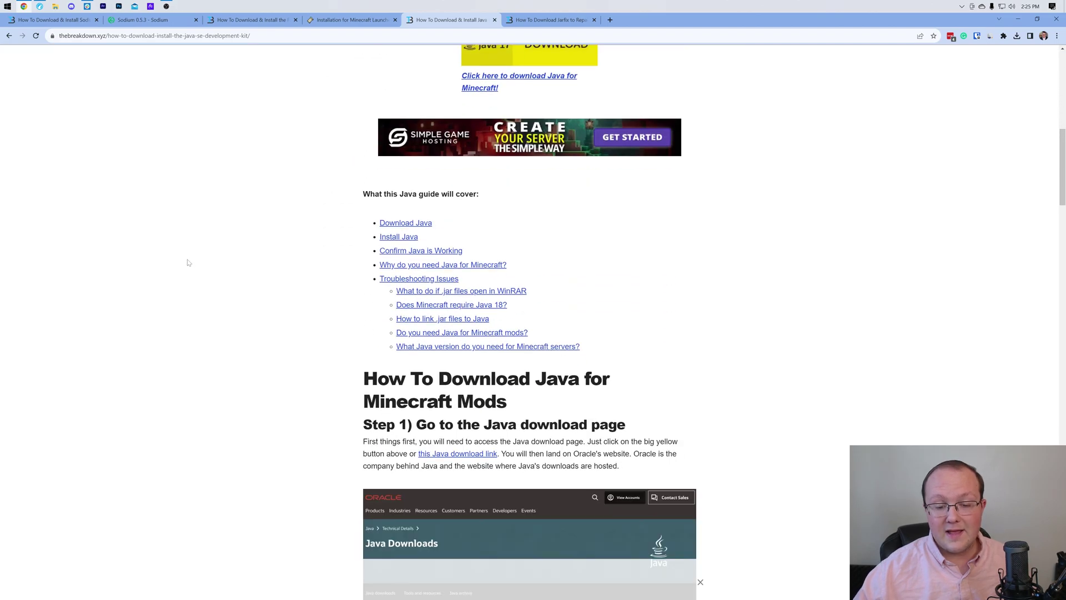
pyautogui.scroll(10, 201, 282)
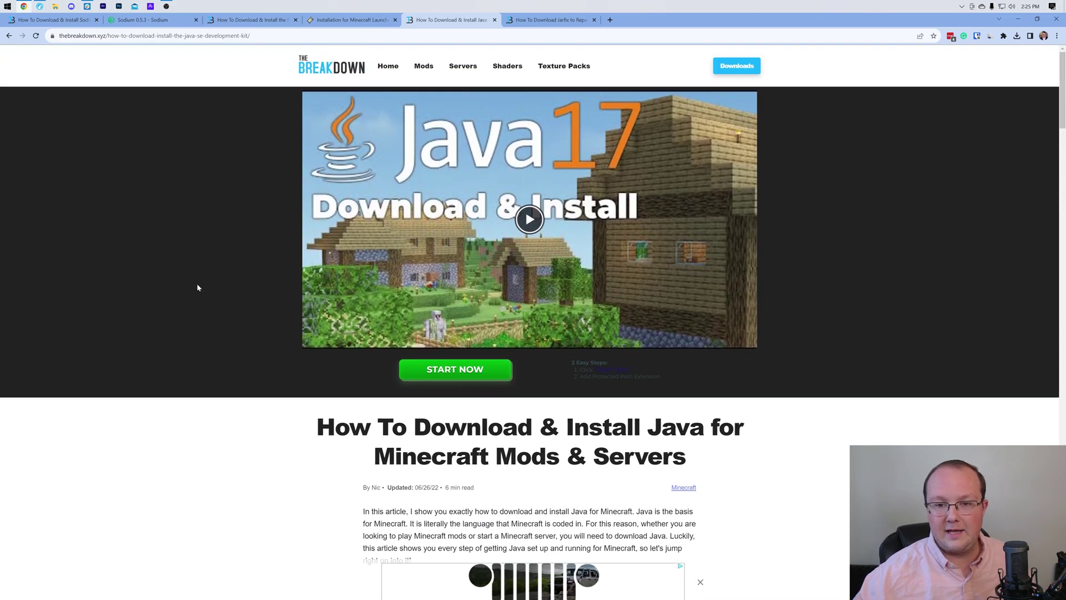
pyautogui.hotkey('ctrl', 'Tab')
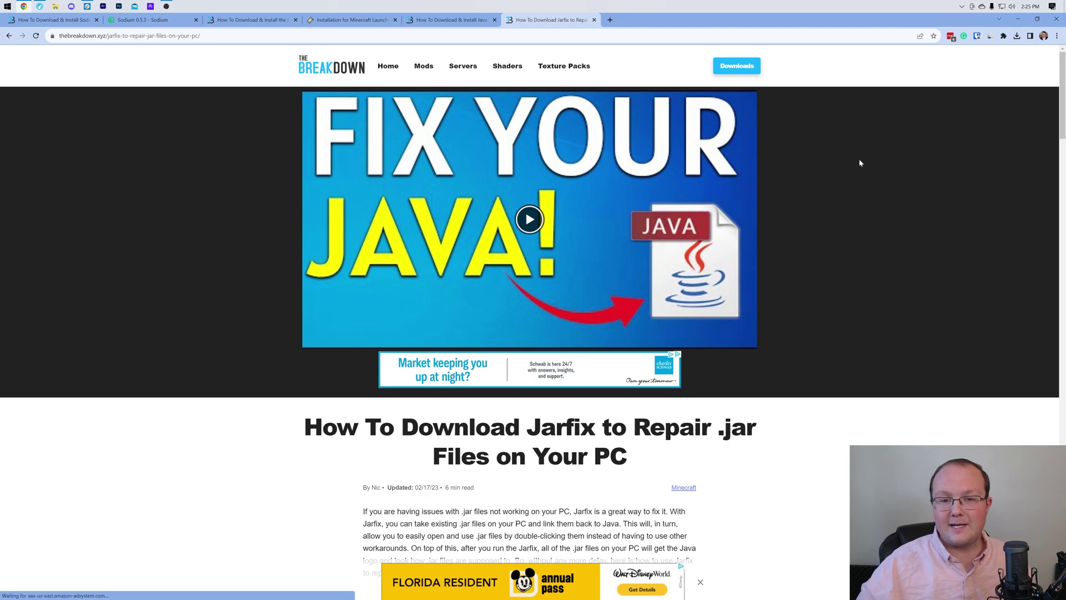
pyautogui.click(450, 20)
pyautogui.click(537, 25)
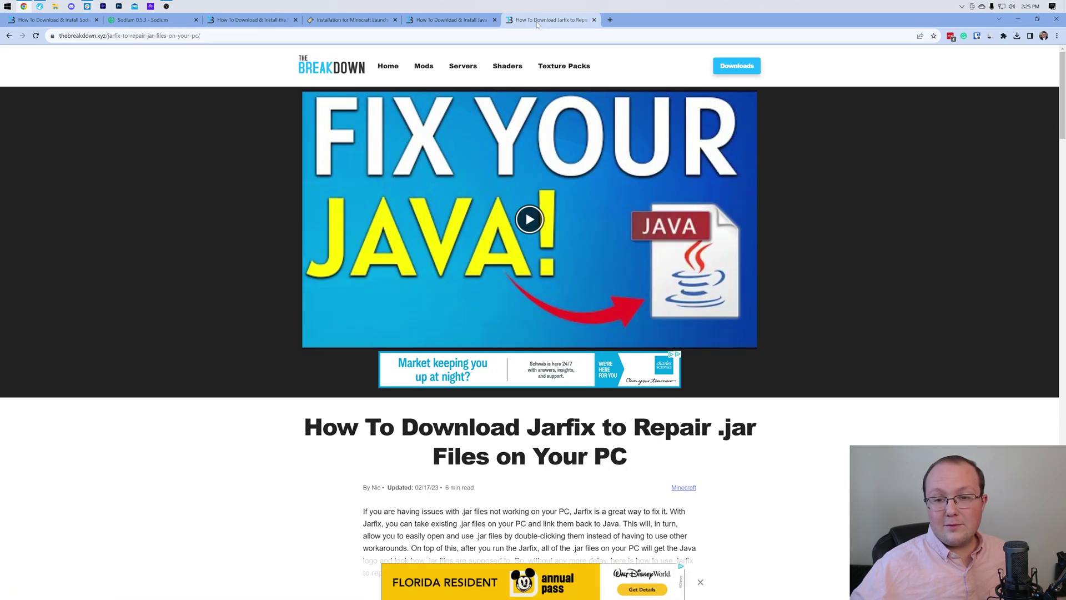
pyautogui.click(1018, 20)
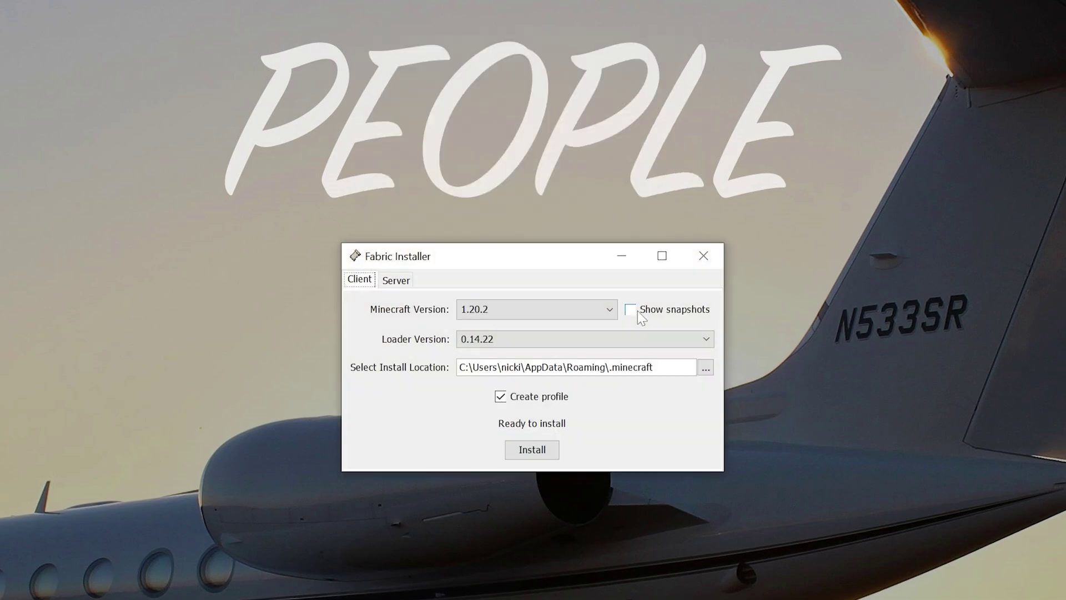
# - Install the Fabric client for Minecraft version 1.20.2 with the Fabric Installer and close the installer
pyautogui.click(518, 310)
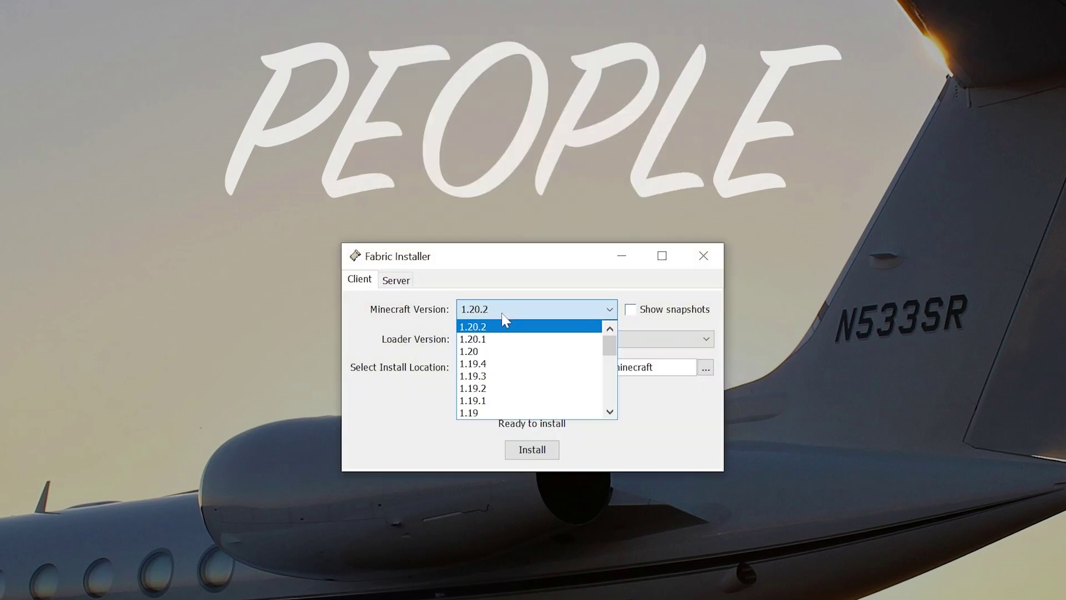
pyautogui.click(475, 325)
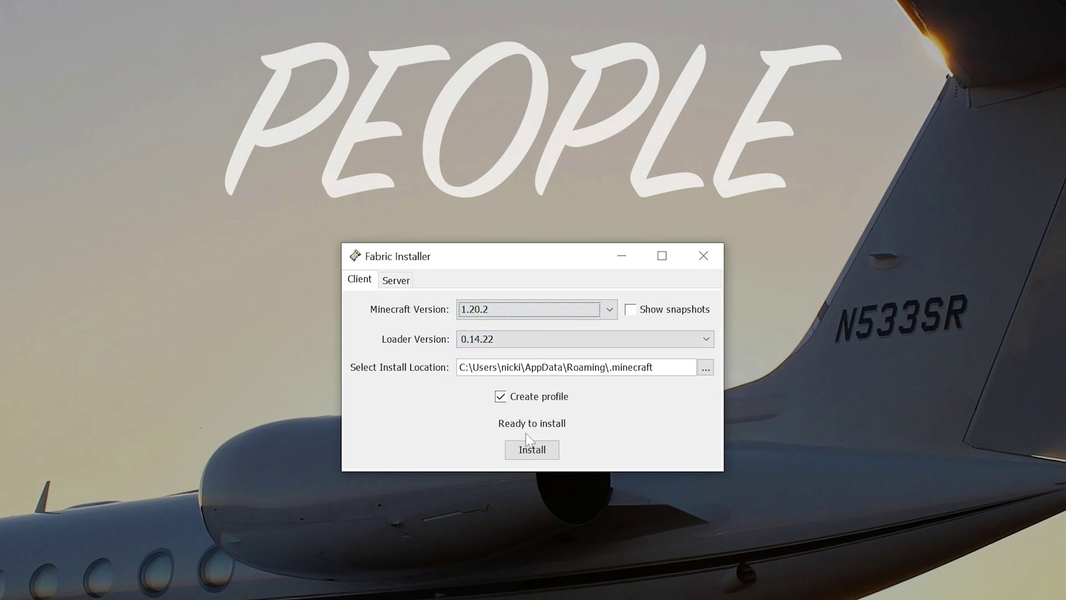
pyautogui.click(526, 452)
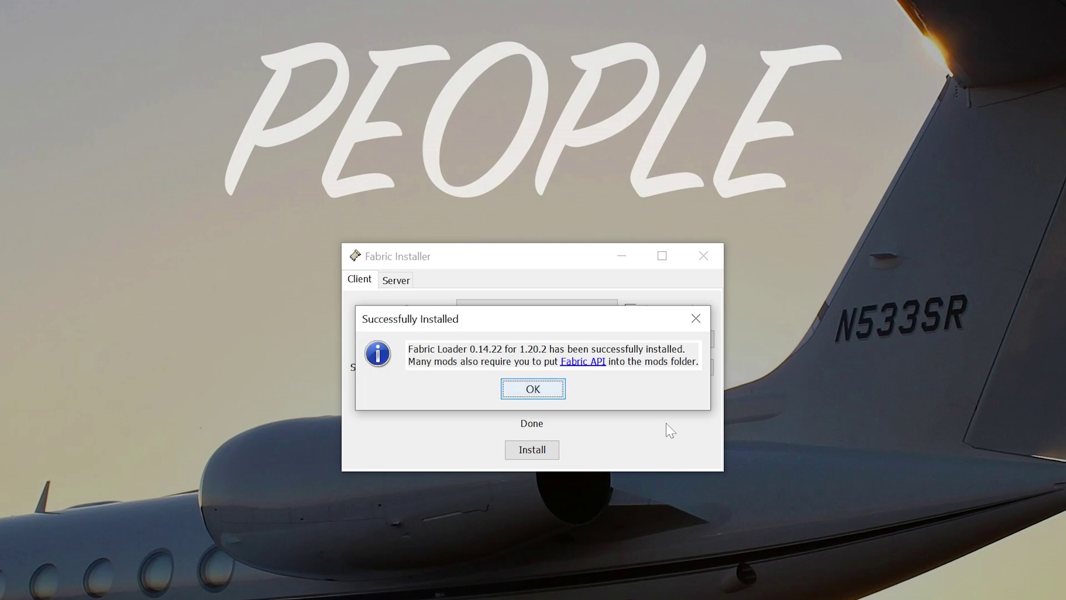
pyautogui.click(562, 389)
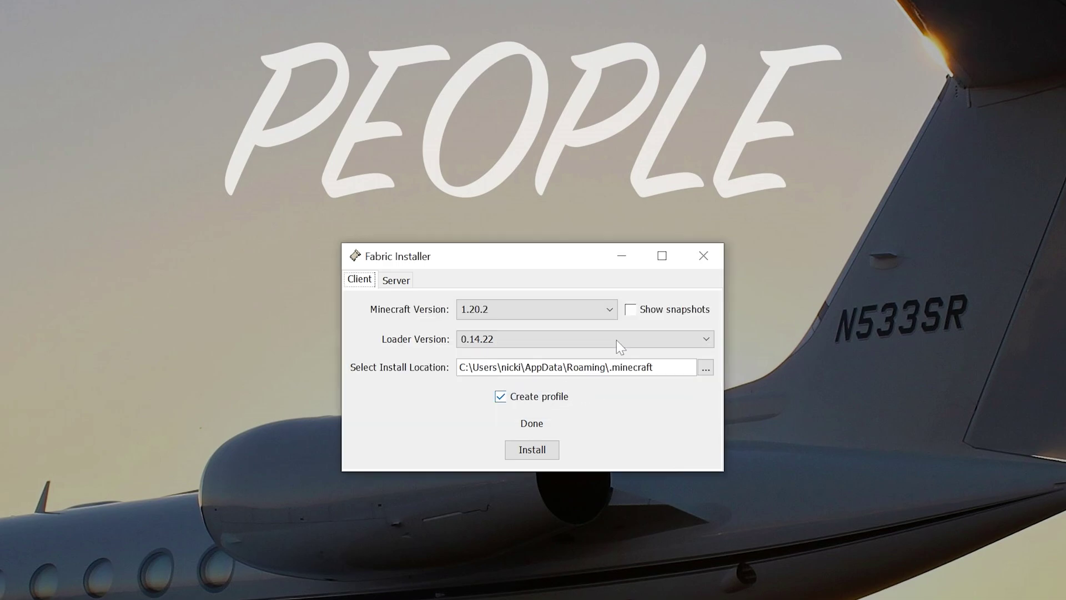
pyautogui.click(702, 256)
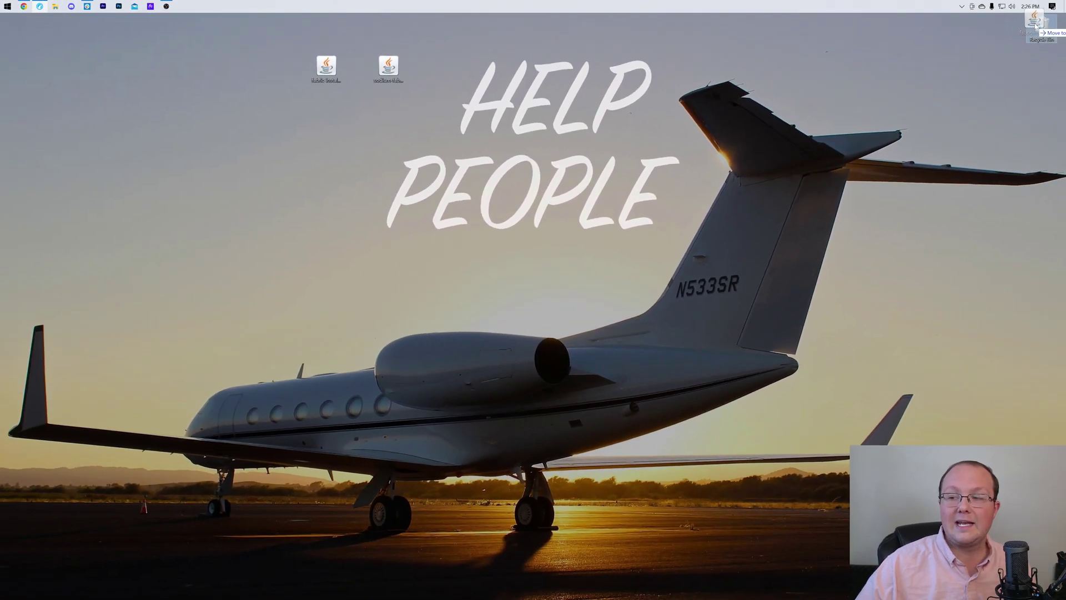
# - Move the Fabric installer jar from the desktop to the Recycle Bin and switch to the Minecraft Launcher
pyautogui.moveTo(1035, 25); pyautogui.dragTo(1036, 25)
pyautogui.press('super')
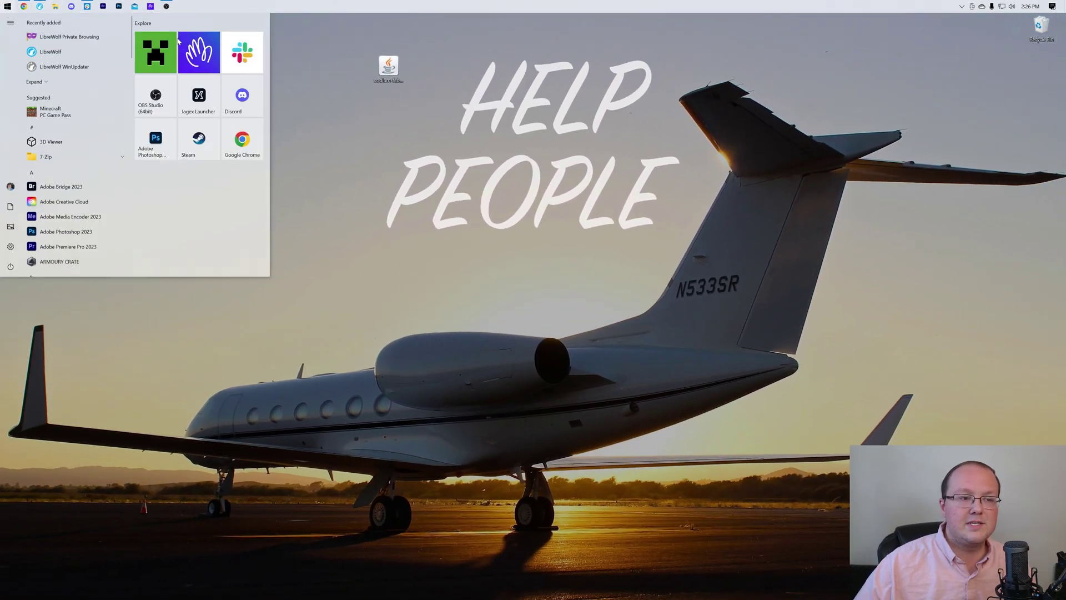
pyautogui.click(167, 46)
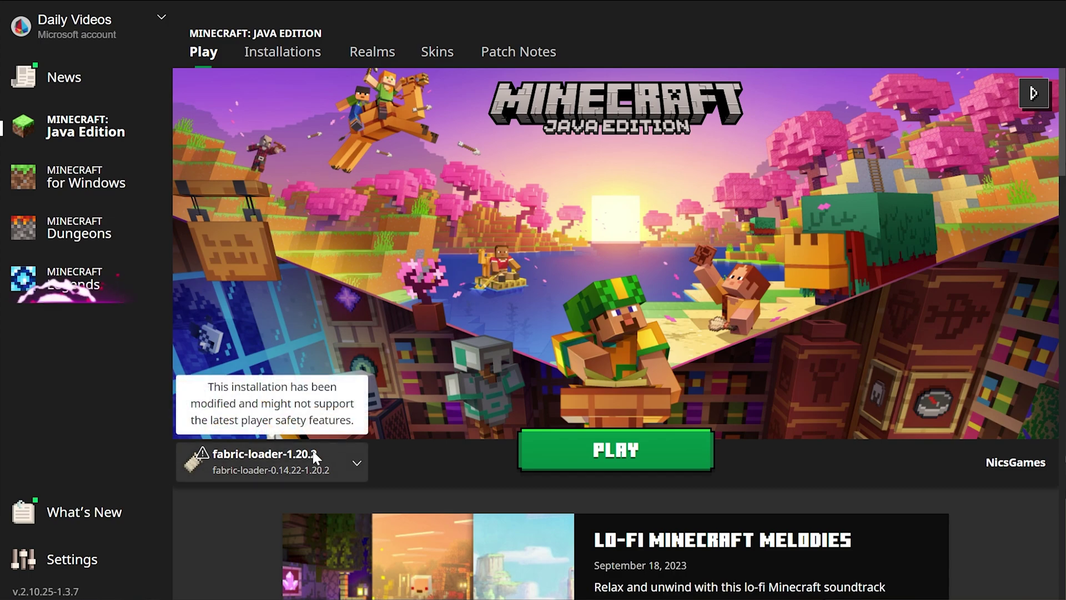
# - Look for fabric-loader-1.20.2 in the launcher's version list and among the installations with Modded versions shown
pyautogui.click(316, 456)
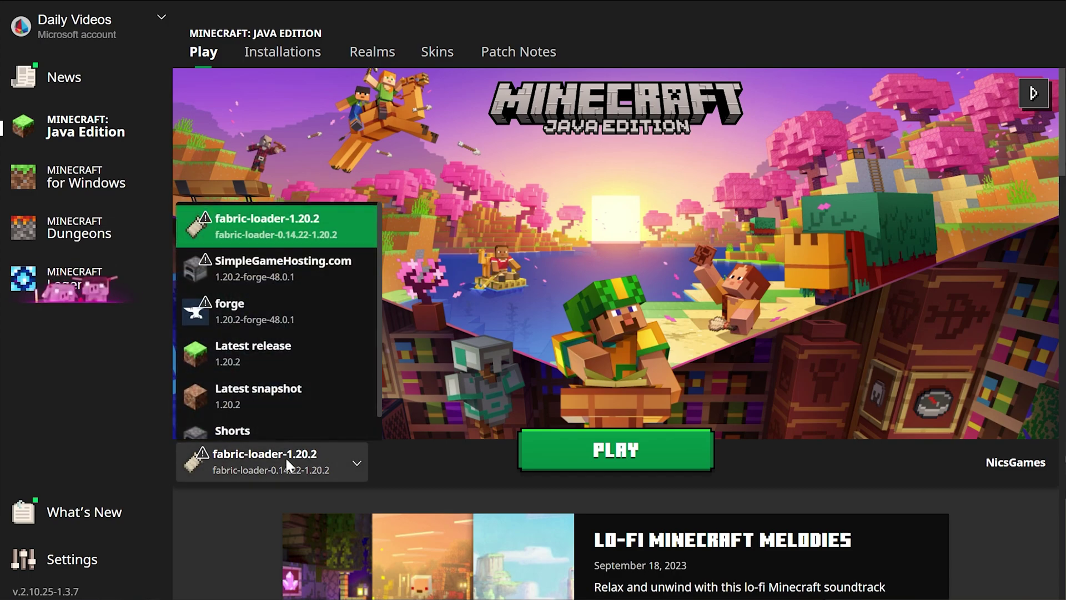
pyautogui.click(358, 139)
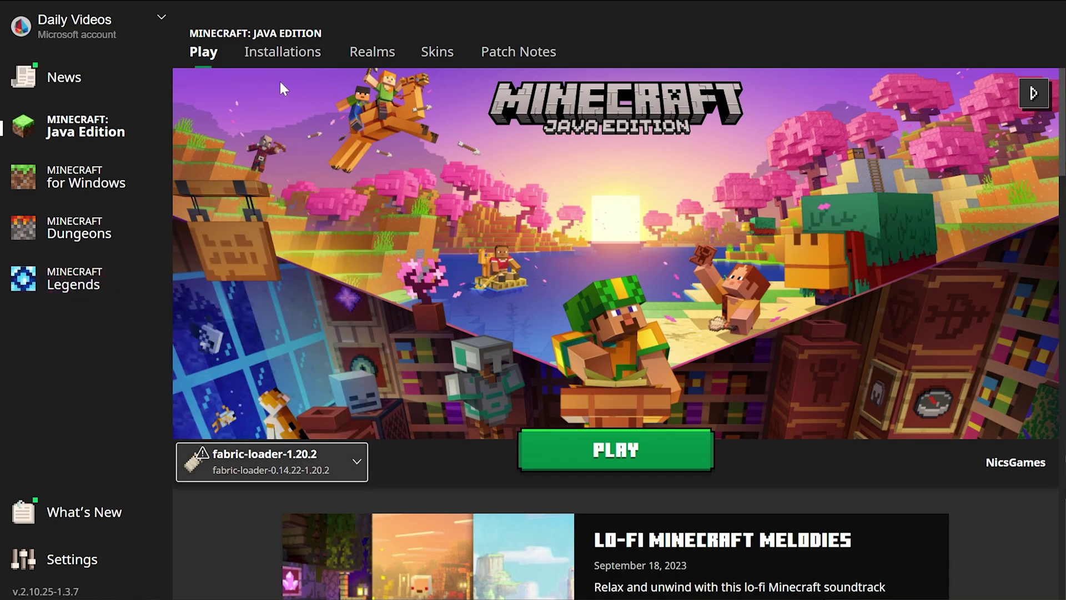
pyautogui.click(281, 56)
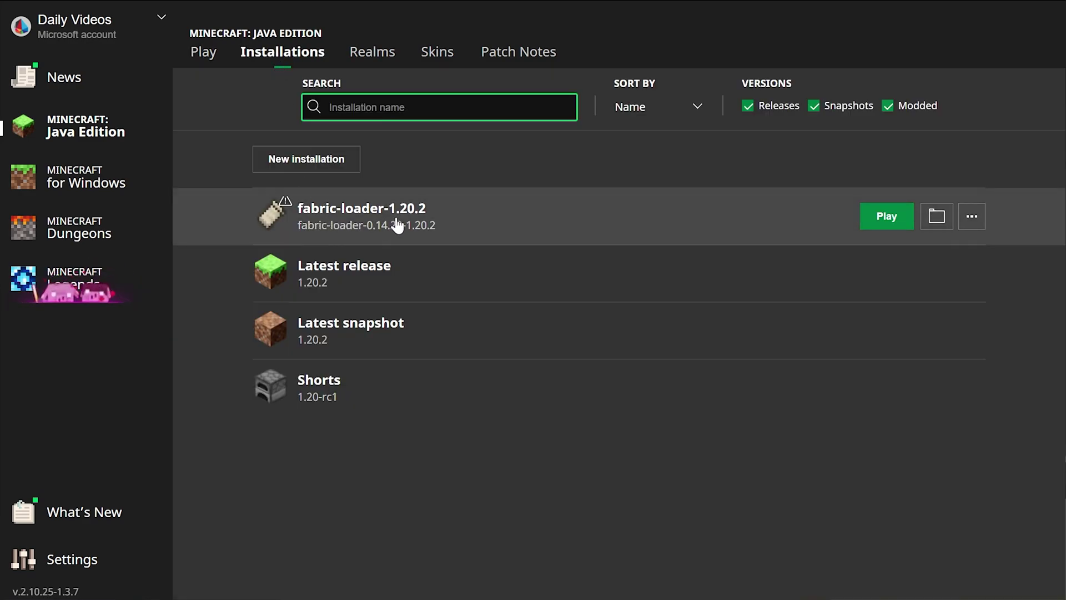
pyautogui.click(916, 105)
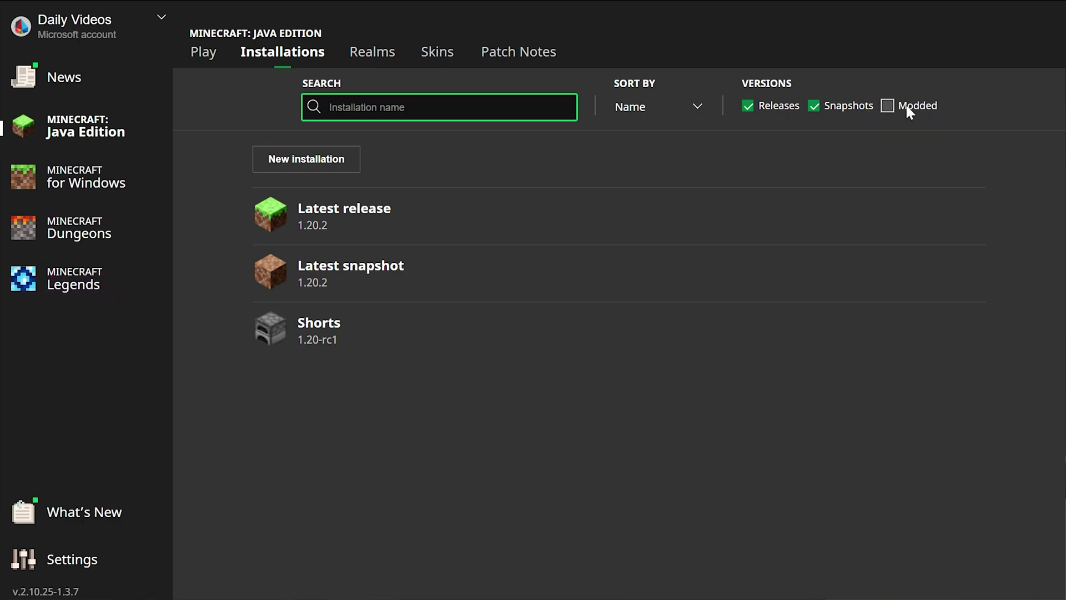
pyautogui.click(909, 110)
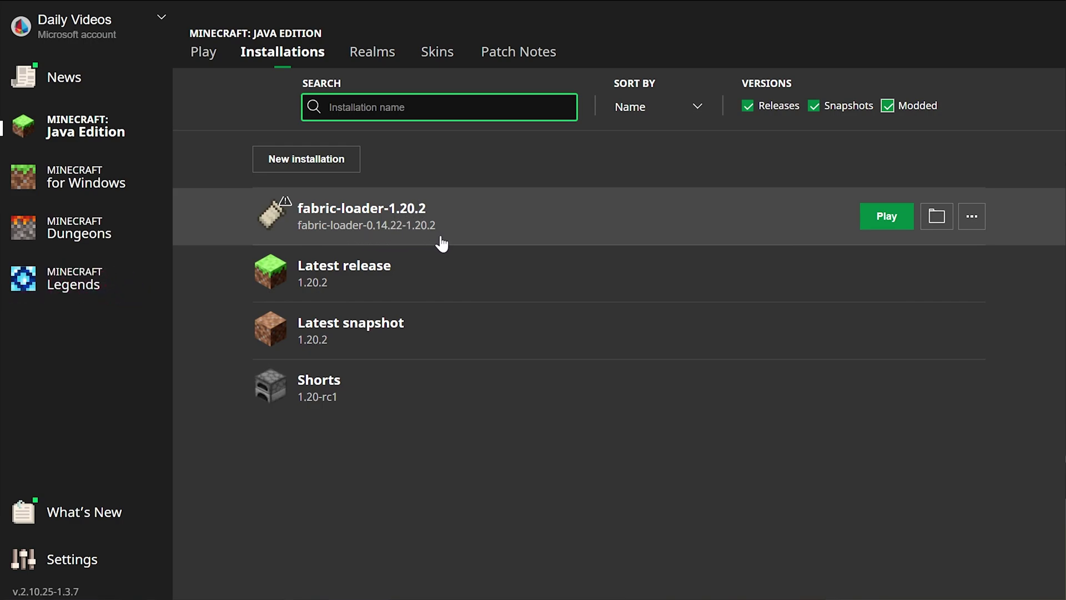
# - Begin a new installation named SimpleGameHosting.com that uses version release fabric-loader-0.14.22-1.20.2
pyautogui.click(307, 159)
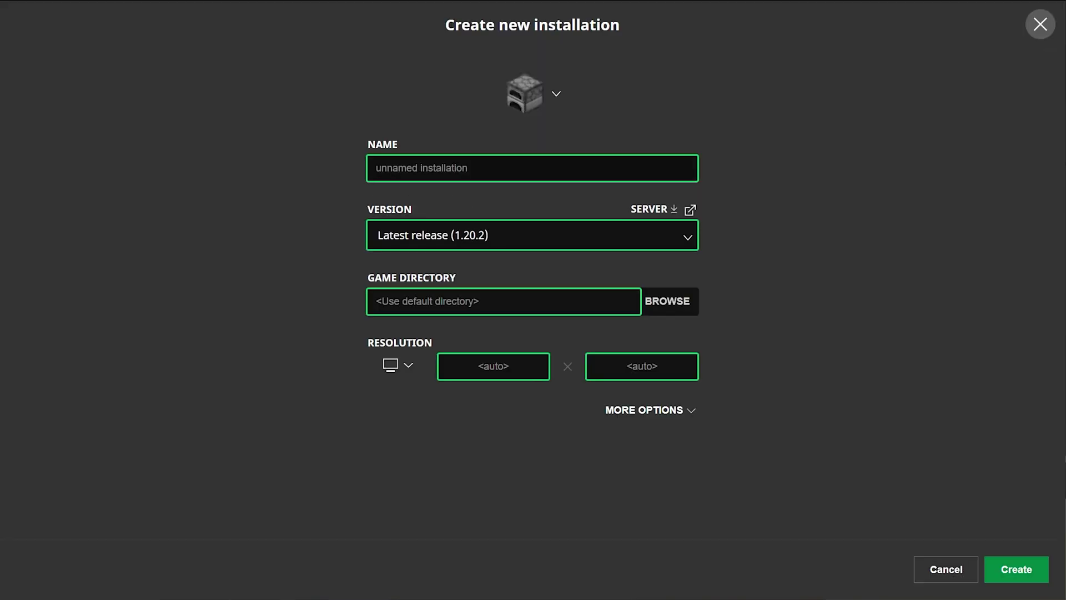
pyautogui.write('SimpleGameHosting.com')
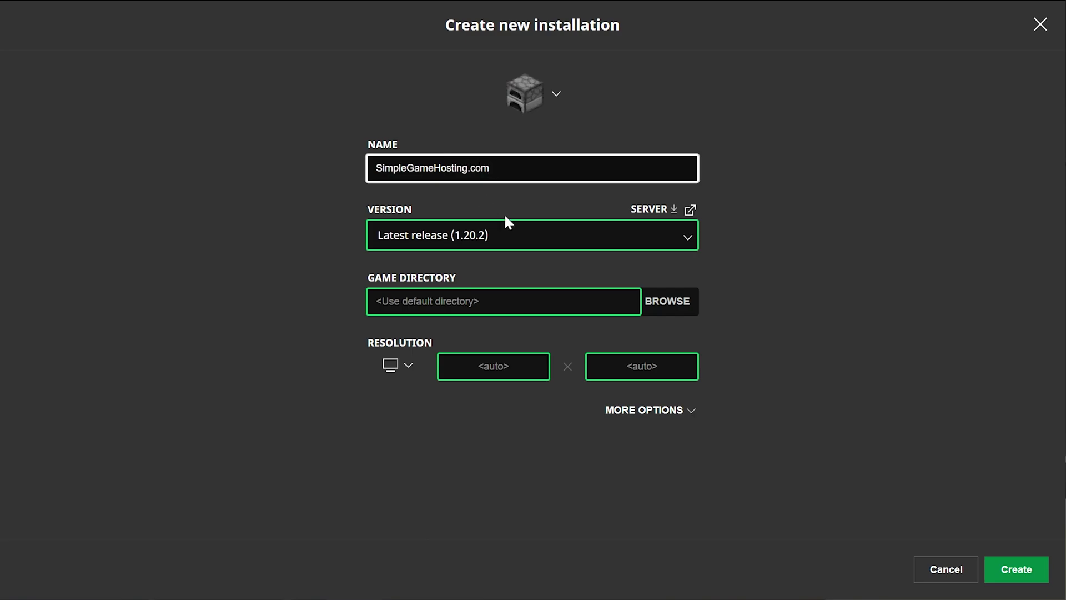
pyautogui.click(506, 238)
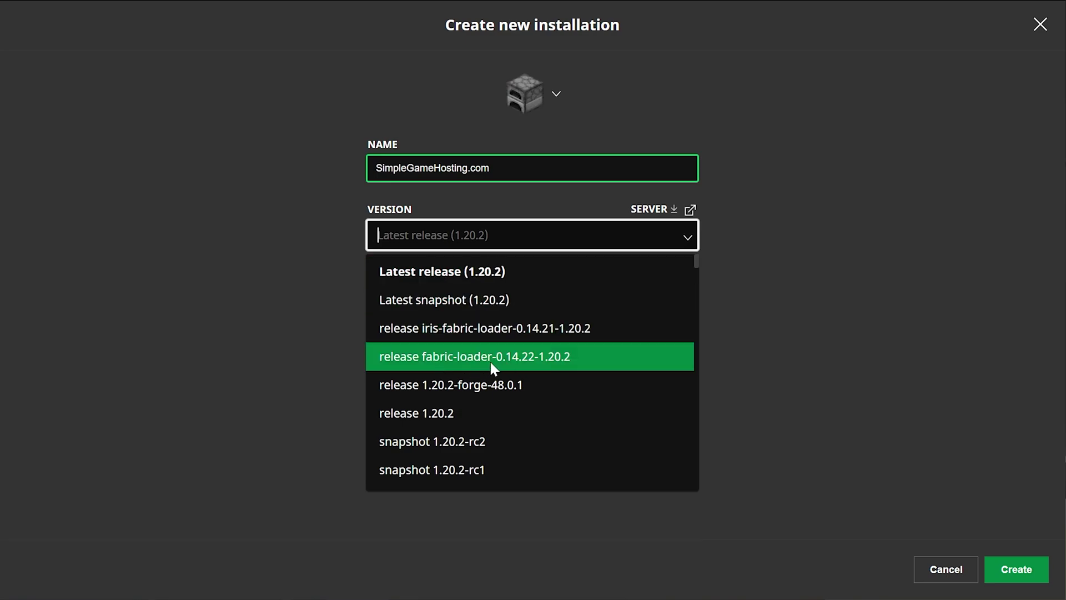
pyautogui.scroll(-5, 490, 360)
pyautogui.scroll(5, 499, 372)
pyautogui.click(473, 366)
# - Set the new installation's resolution to 2560x1440 and create it
pyautogui.click(391, 395)
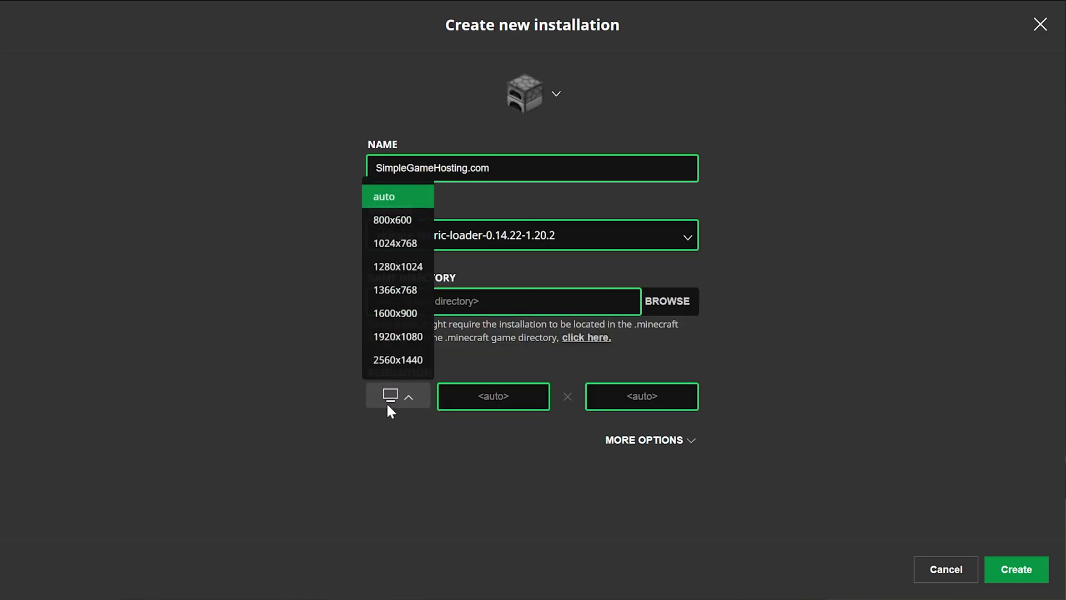
pyautogui.click(398, 359)
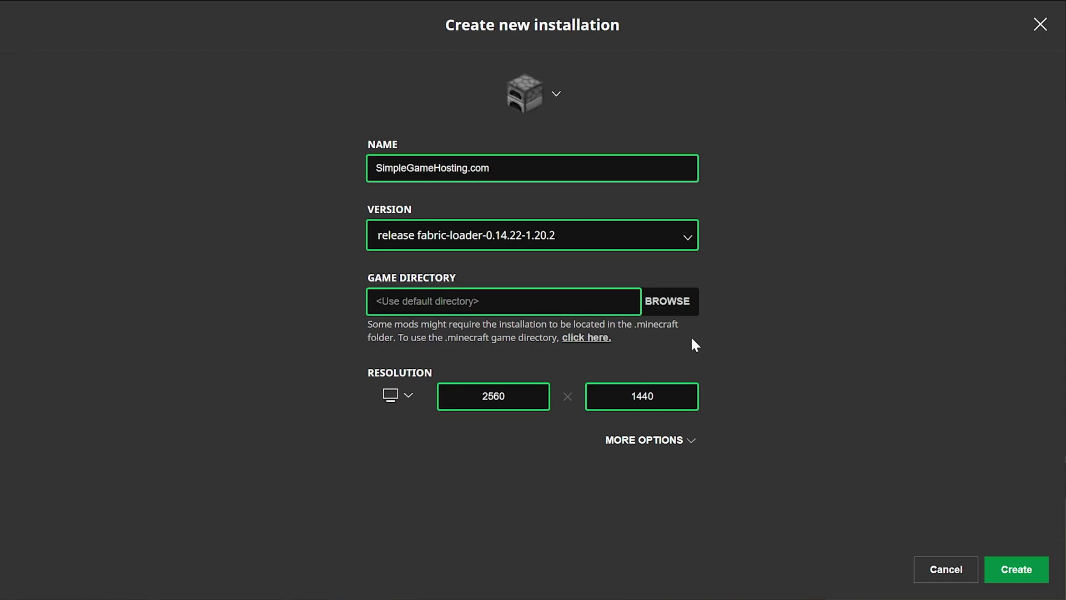
pyautogui.click(1031, 575)
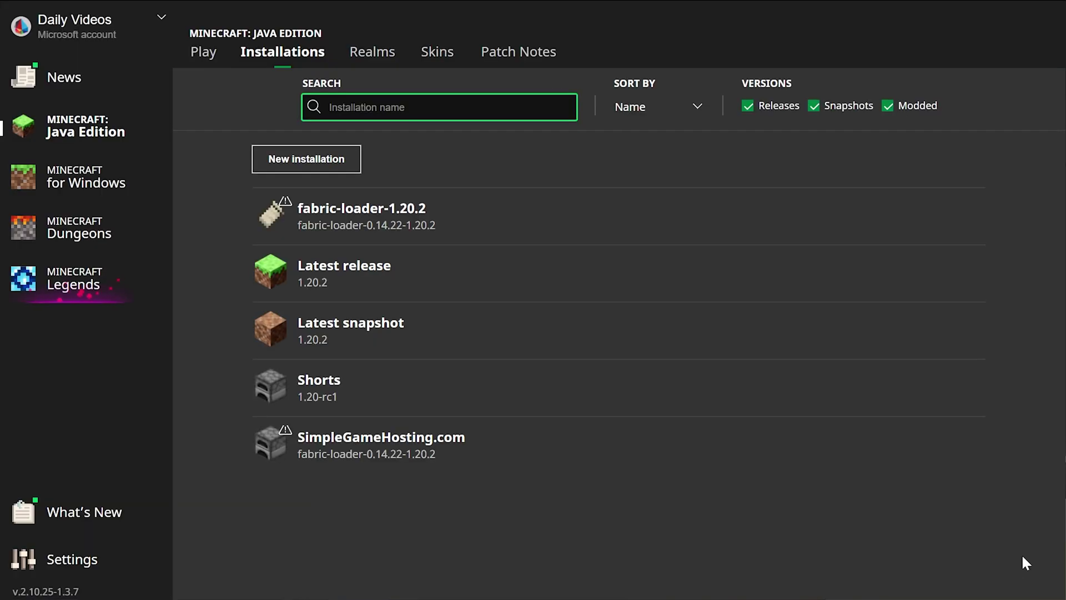
# - Open the game folder of the fabric-loader-1.20.2 installation and delete its existing mods folder
pyautogui.moveTo(419, 455)
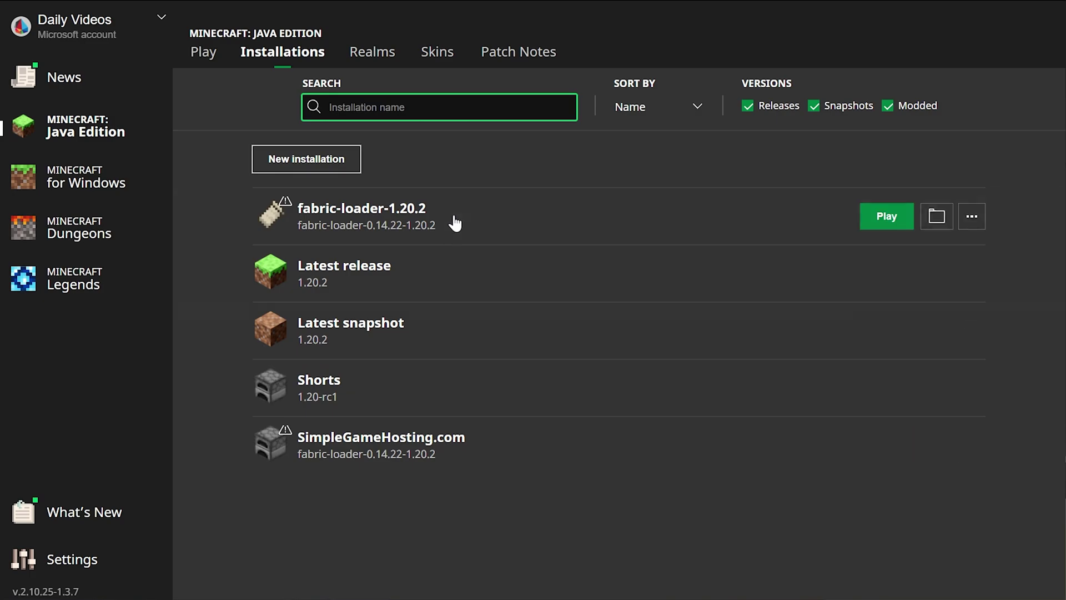
pyautogui.click(936, 216)
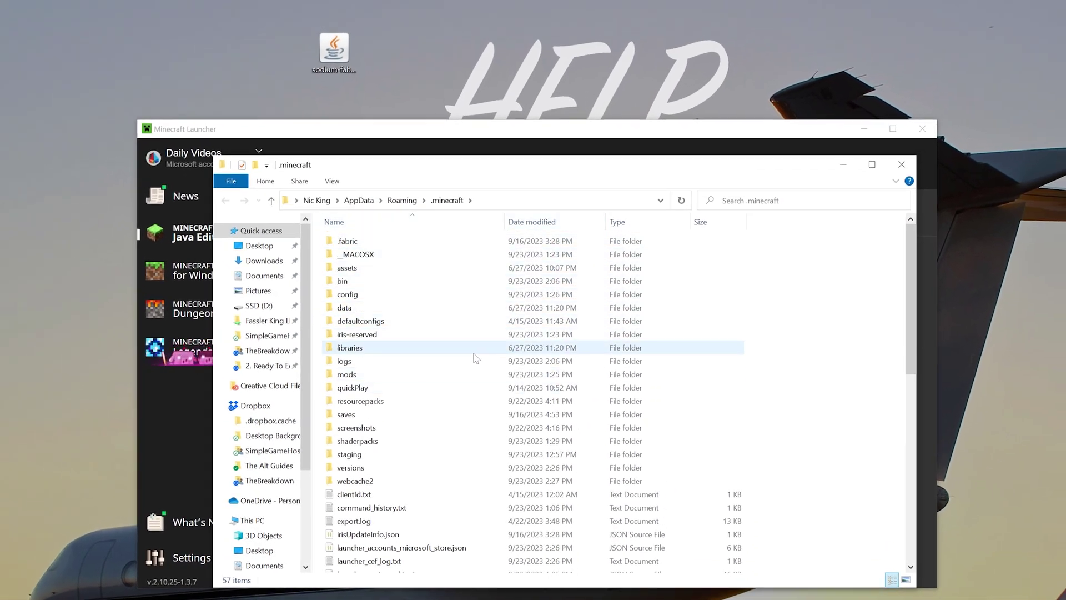
pyautogui.click(378, 374)
pyautogui.moveTo(367, 373); pyautogui.dragTo(1061, 322)
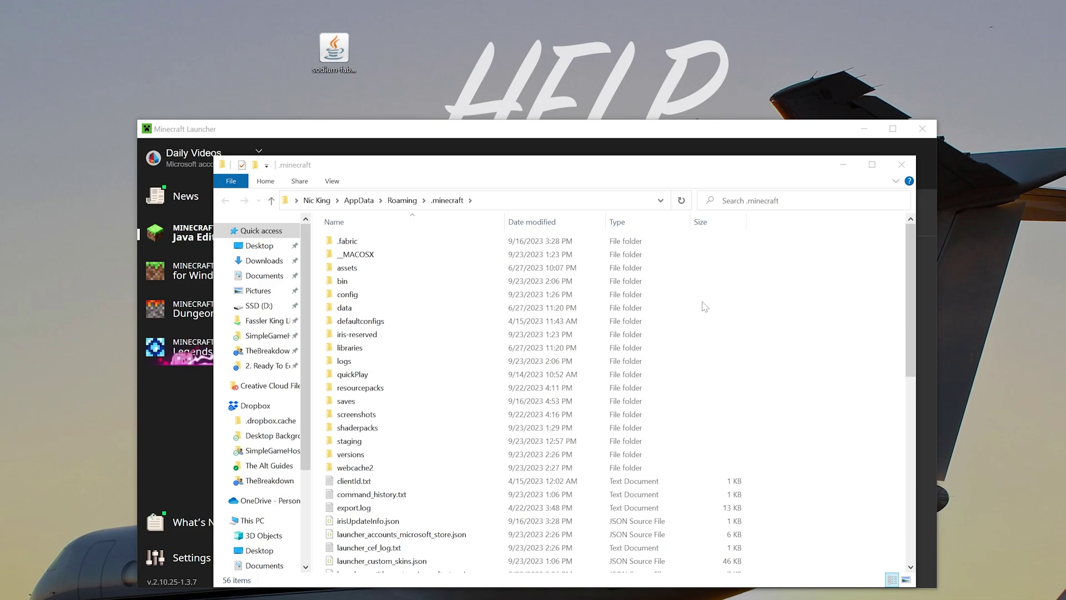
# - Create a new folder named mods in the .minecraft folder
pyautogui.rightClick(319, 238)
pyautogui.moveTo(424, 403)
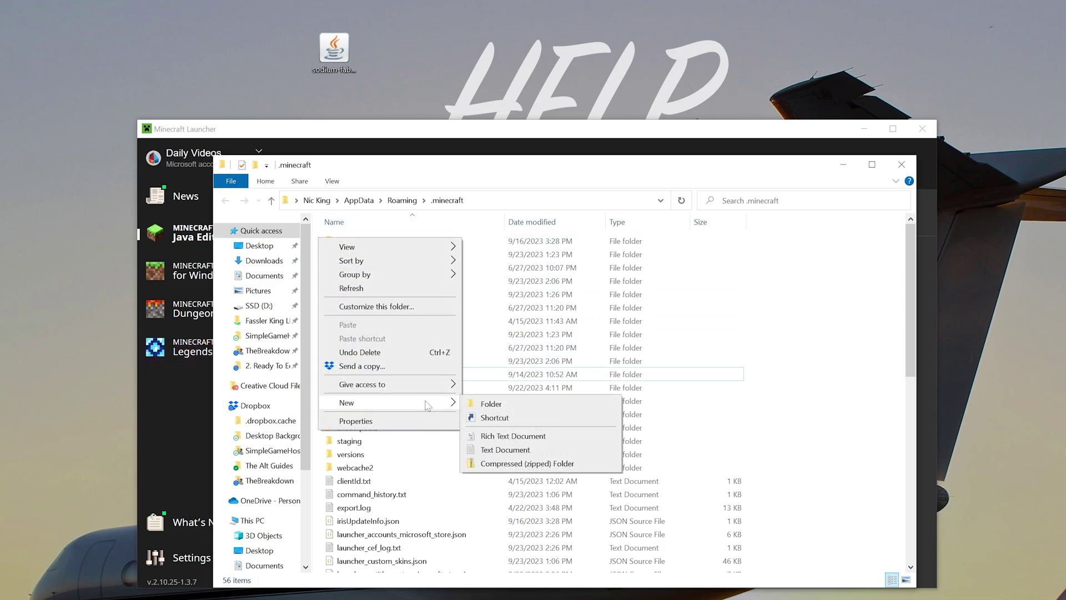
pyautogui.click(518, 403)
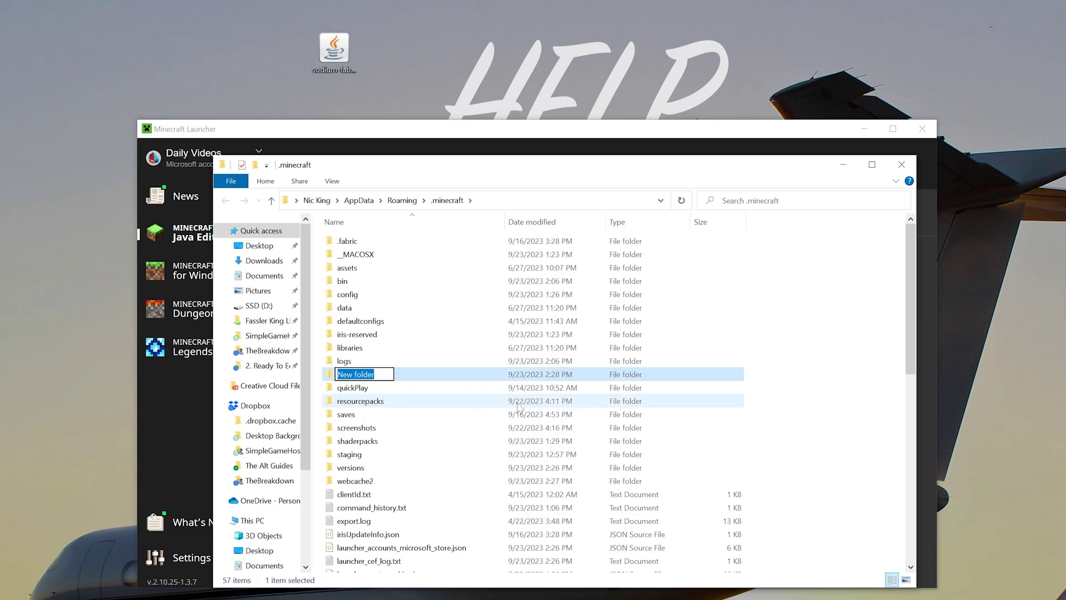
pyautogui.write('mods')
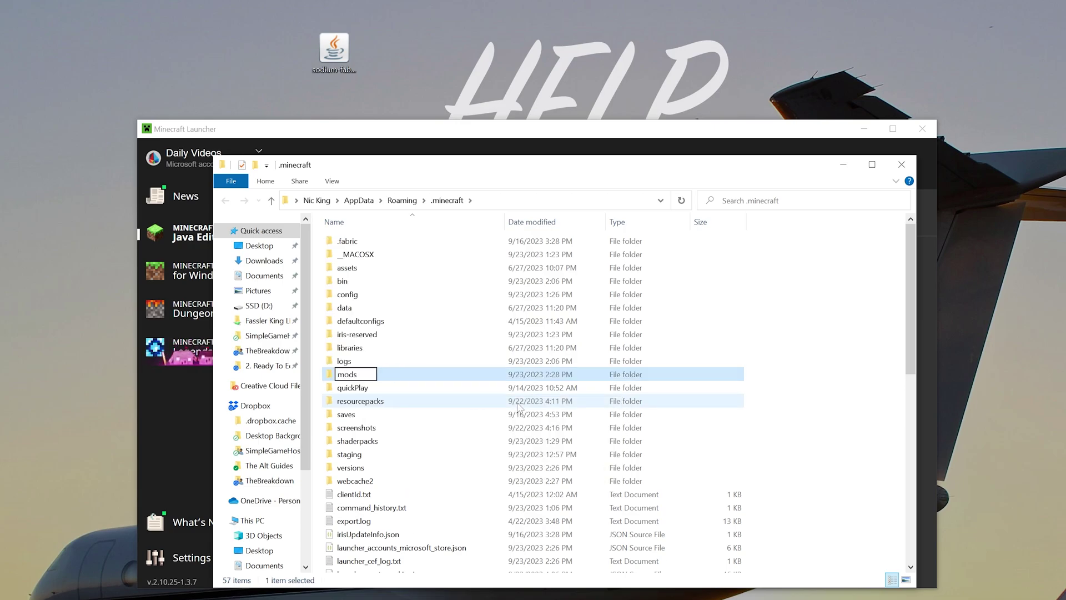
pyautogui.press('Return')
# - Move the Sodium jar from the desktop into the mods folder and close the folder window
pyautogui.doubleClick(398, 378)
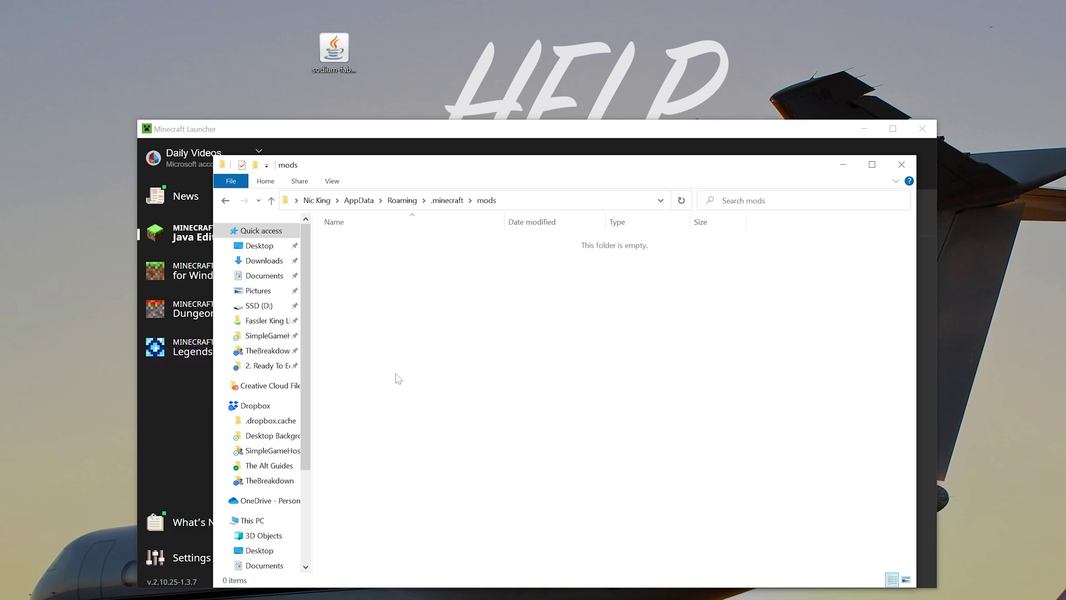
pyautogui.moveTo(324, 52); pyautogui.dragTo(583, 313)
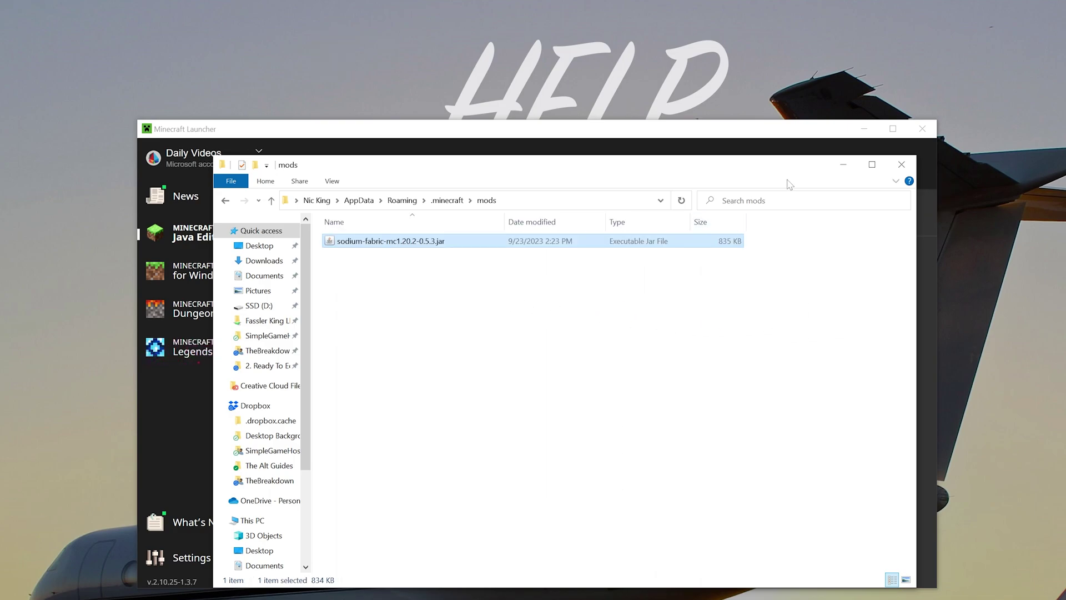
pyautogui.click(900, 165)
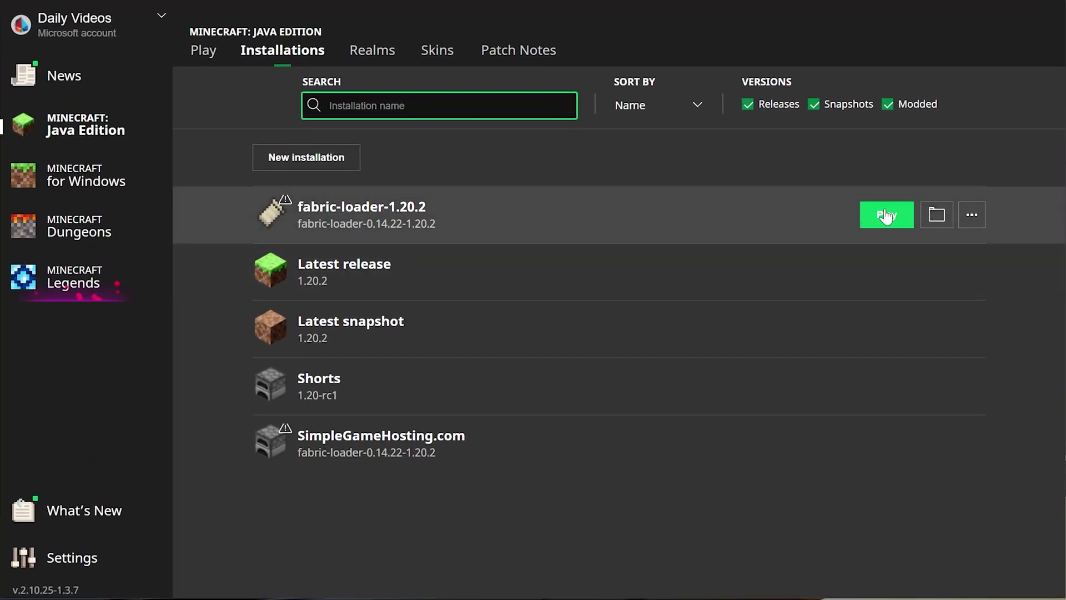
# - Launch the fabric-loader-1.20.2 installation and proceed past the modified-installation warning
pyautogui.click(896, 450)
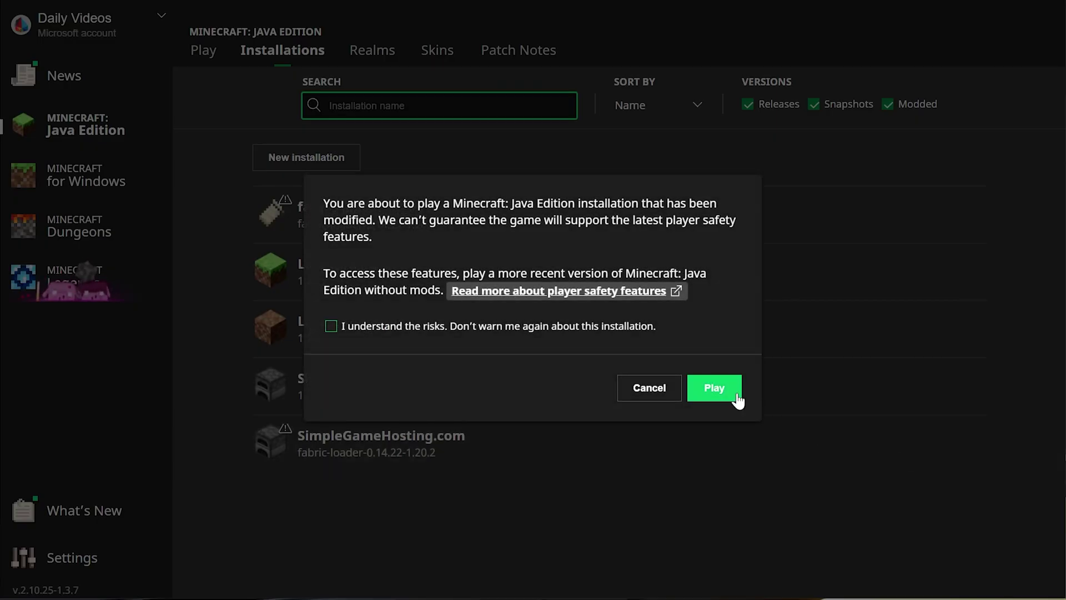
pyautogui.click(737, 395)
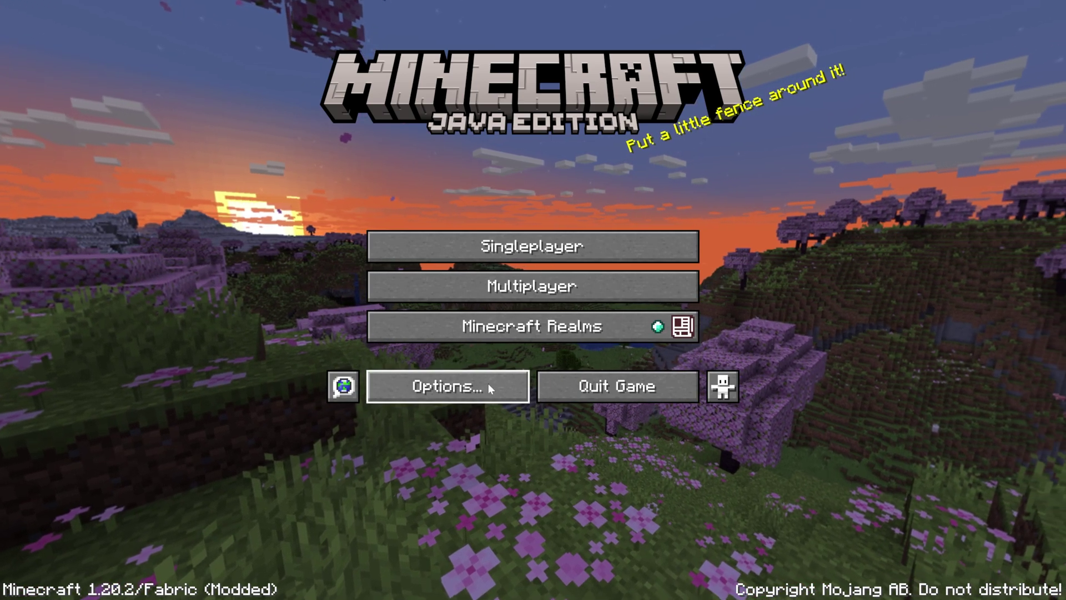
# - Open the game's video settings and examine the General options, including render distance, simulation distance and GUI scale
pyautogui.click(489, 387)
pyautogui.click(495, 232)
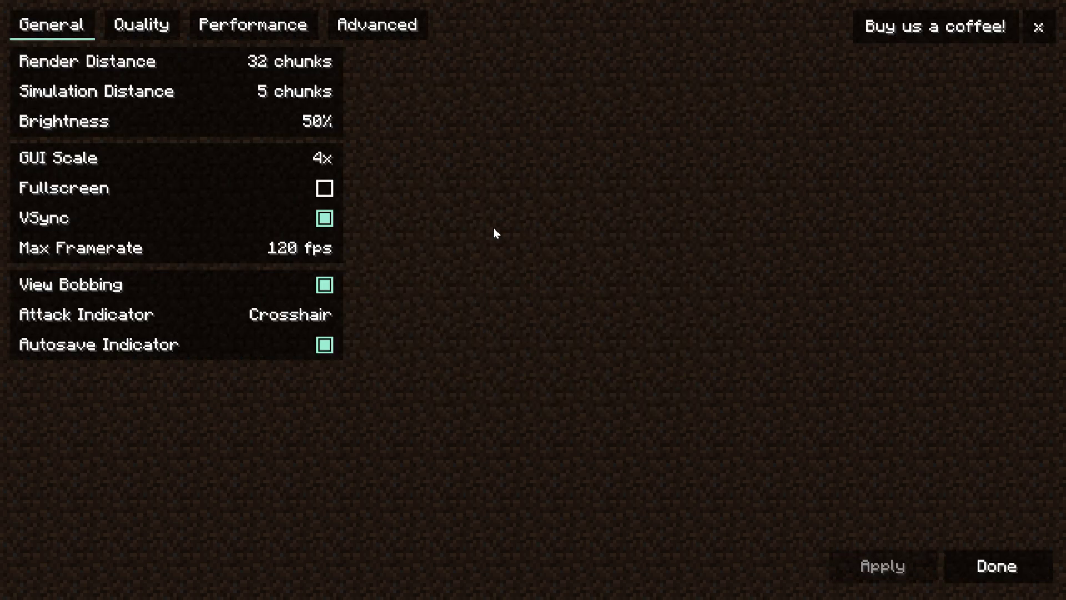
pyautogui.moveTo(285, 72)
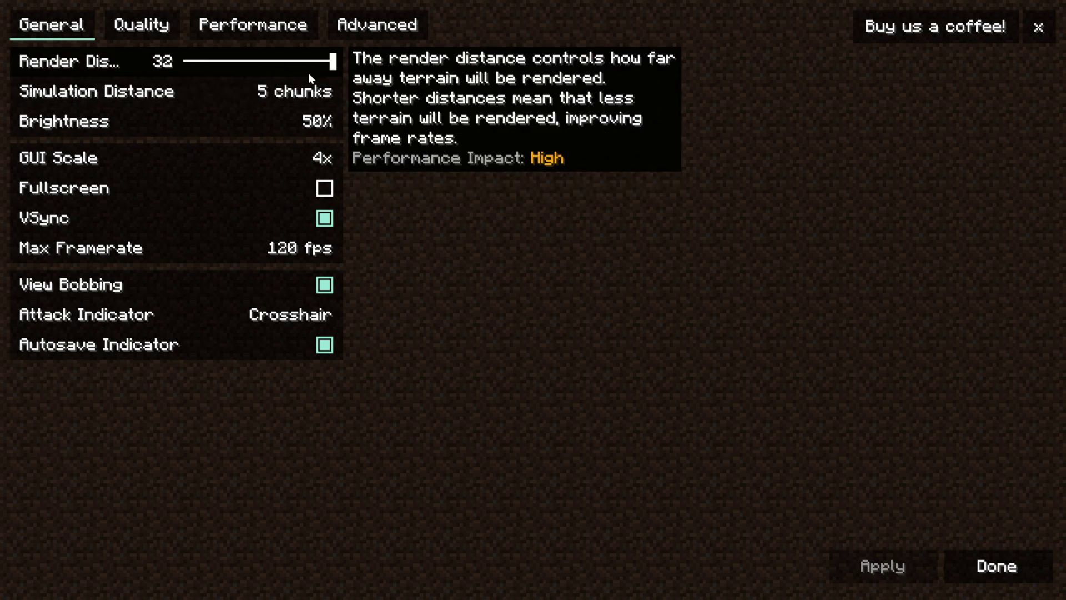
pyautogui.moveTo(307, 94)
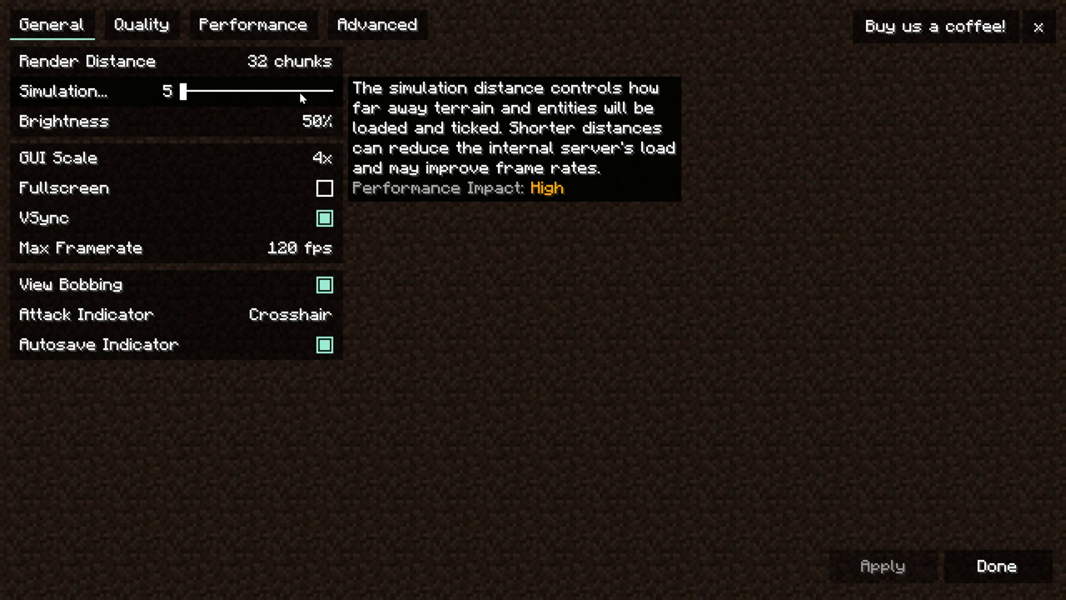
pyautogui.moveTo(229, 281)
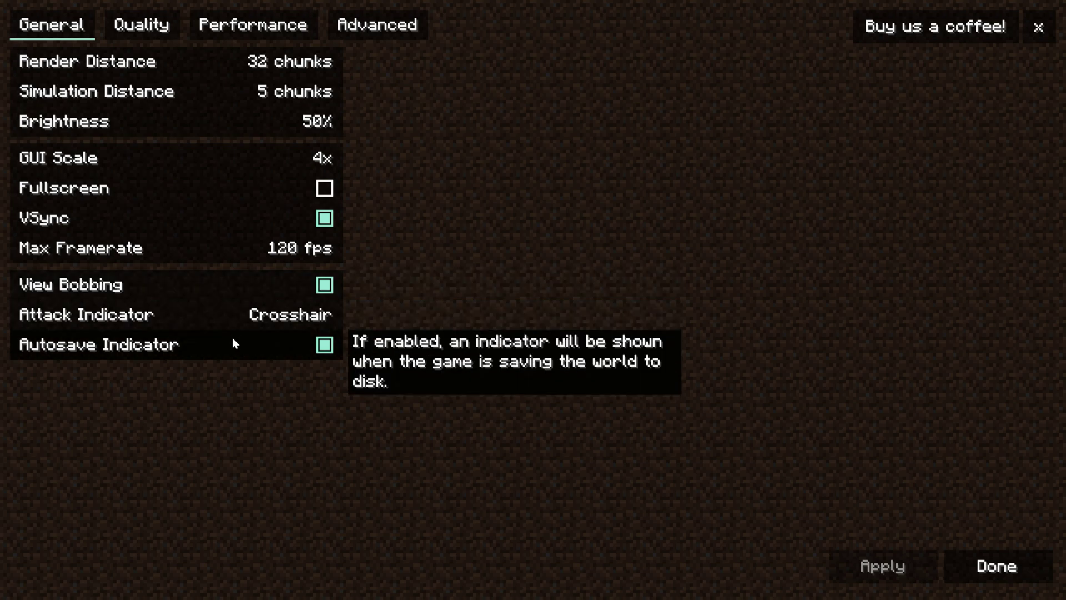
pyautogui.moveTo(228, 234)
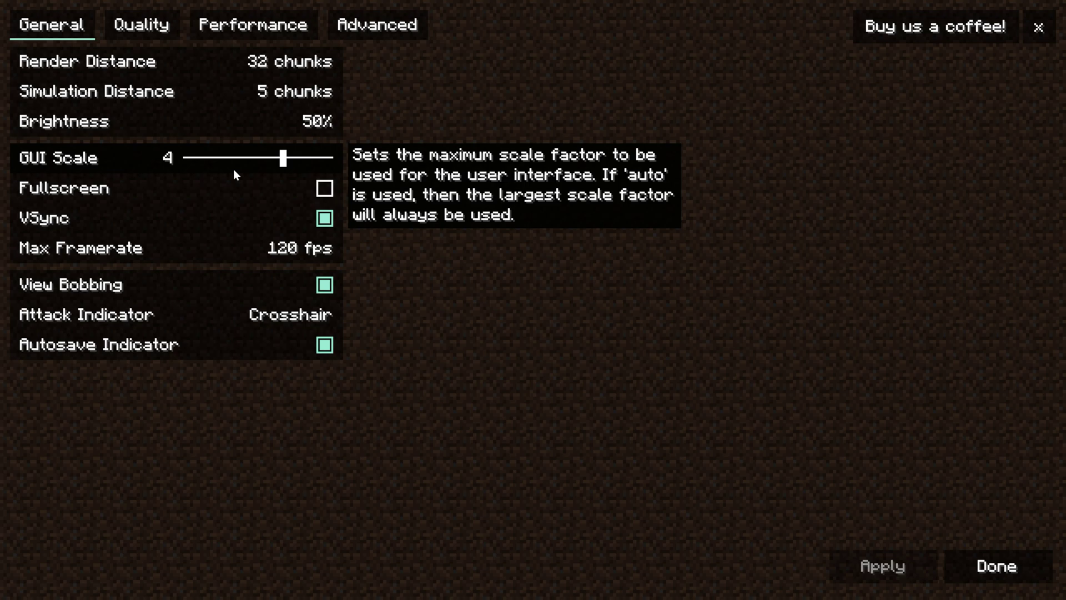
# - Set the Graphics quality option to Fabulous! in the video settings
pyautogui.click(140, 33)
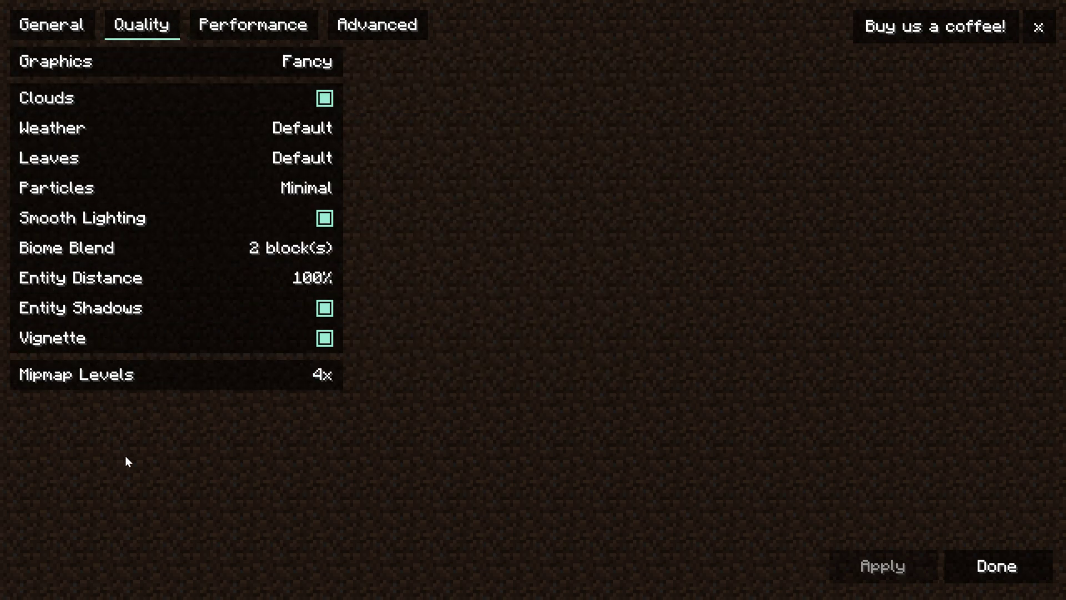
pyautogui.click(168, 53)
pyautogui.click(166, 50)
pyautogui.click(166, 50)
pyautogui.click(167, 50)
pyautogui.click(167, 50)
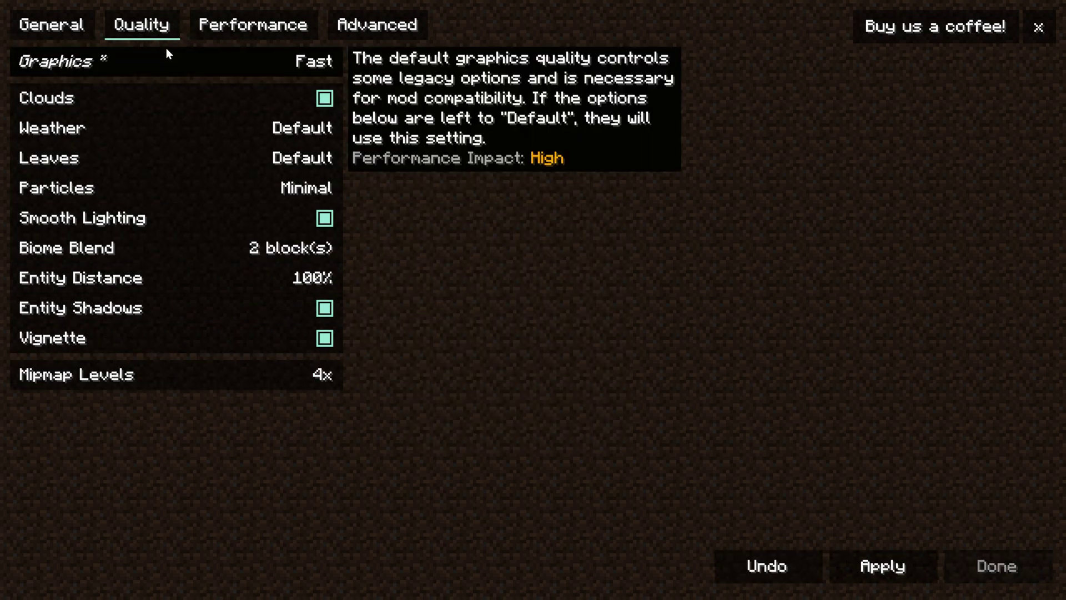
pyautogui.click(167, 50)
pyautogui.click(167, 50)
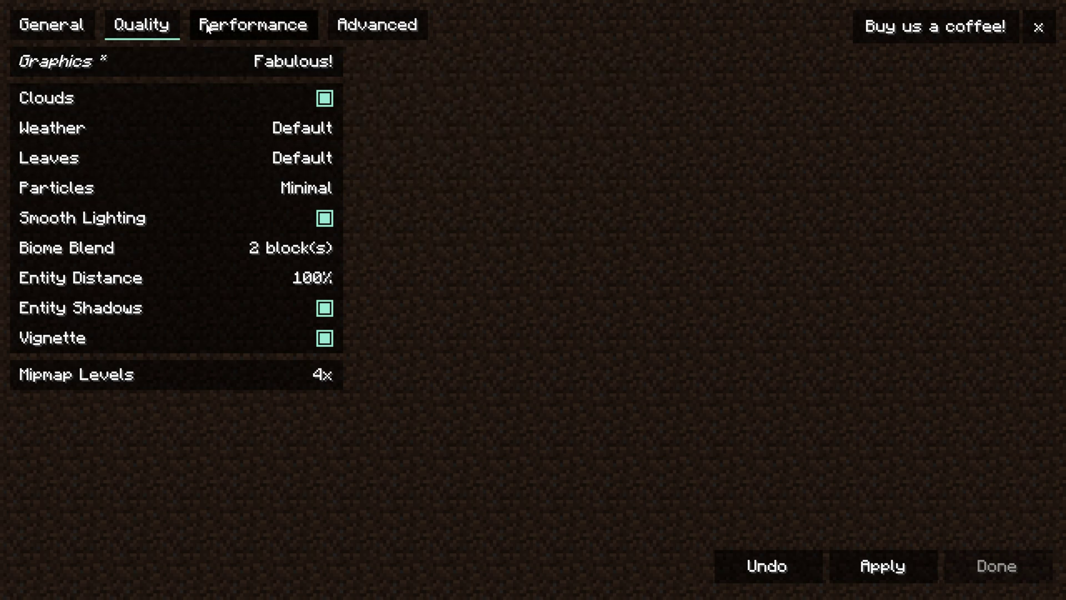
# - Review the Performance options, apply the pending graphics change and close the video settings
pyautogui.click(206, 25)
pyautogui.click(140, 25)
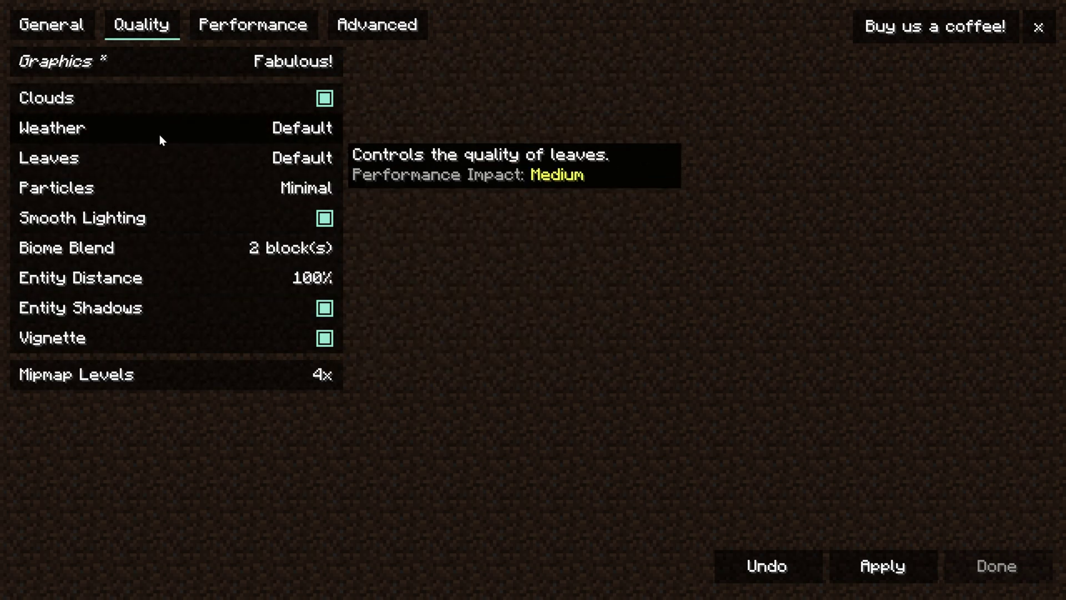
pyautogui.click(343, 27)
pyautogui.click(278, 28)
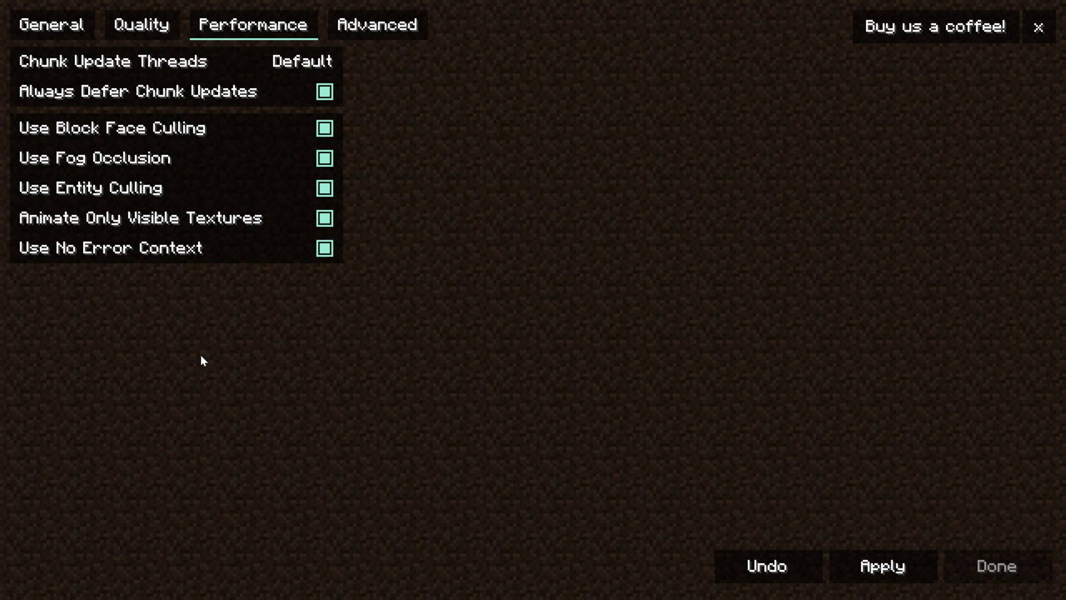
pyautogui.moveTo(253, 121)
pyautogui.click(867, 565)
pyautogui.click(975, 569)
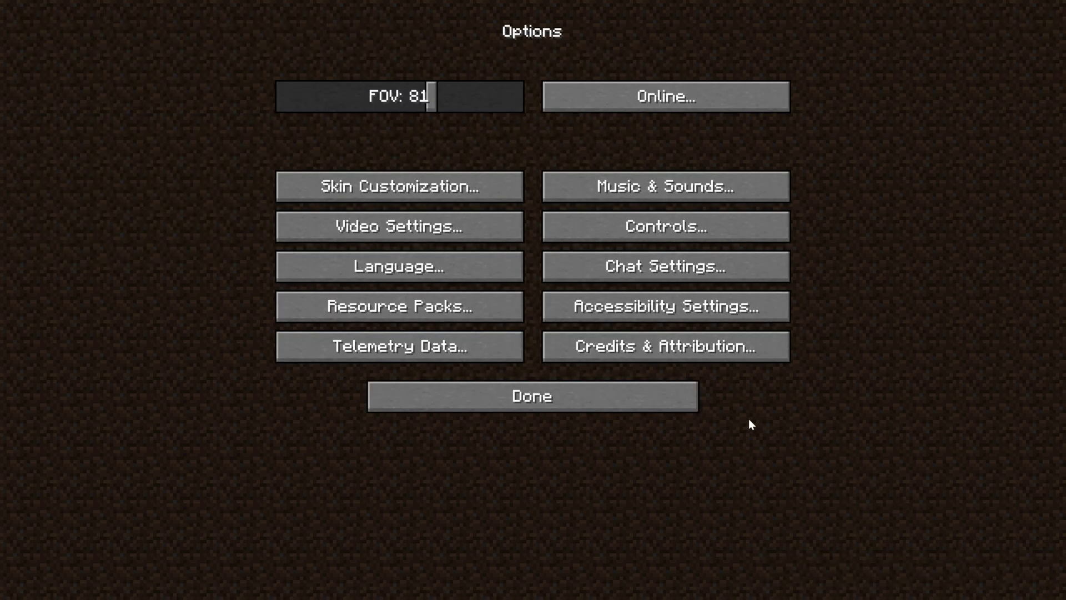
# - Reopen the video settings from the game options
pyautogui.click(486, 237)
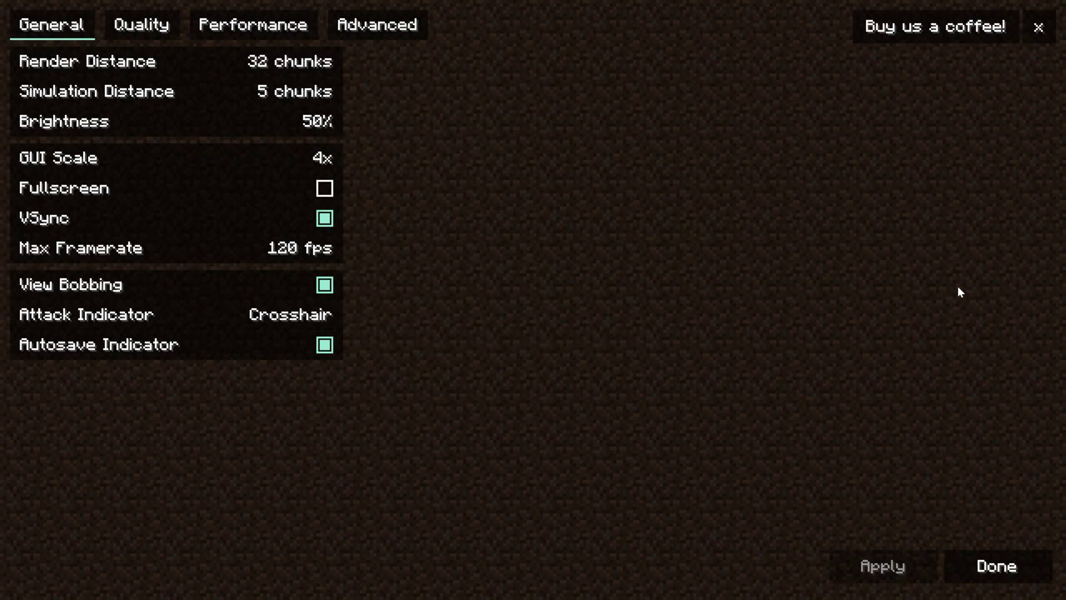